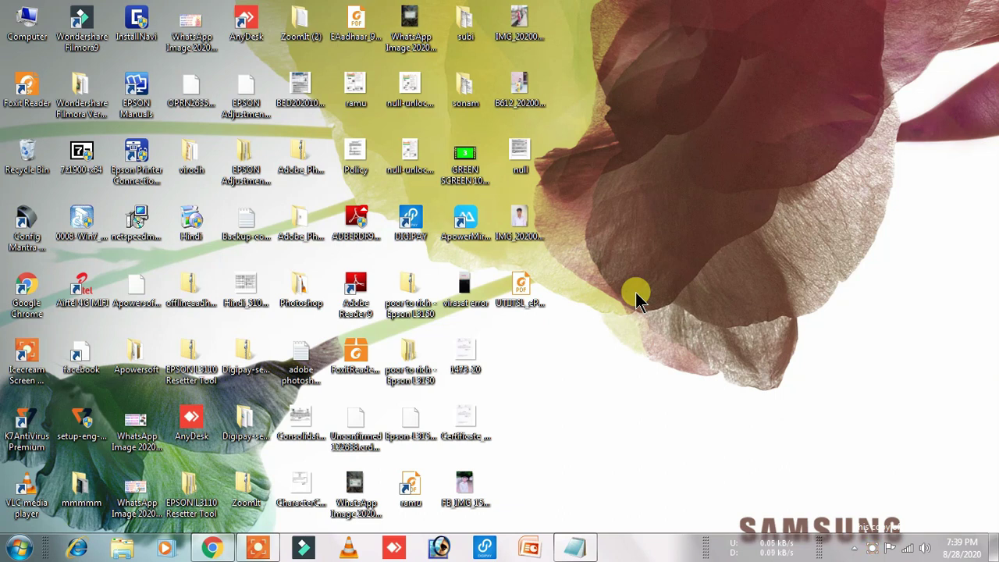
Step: Launch Google Chrome from the taskbar
{"action": "left_click", "coordinate": [209, 549]}
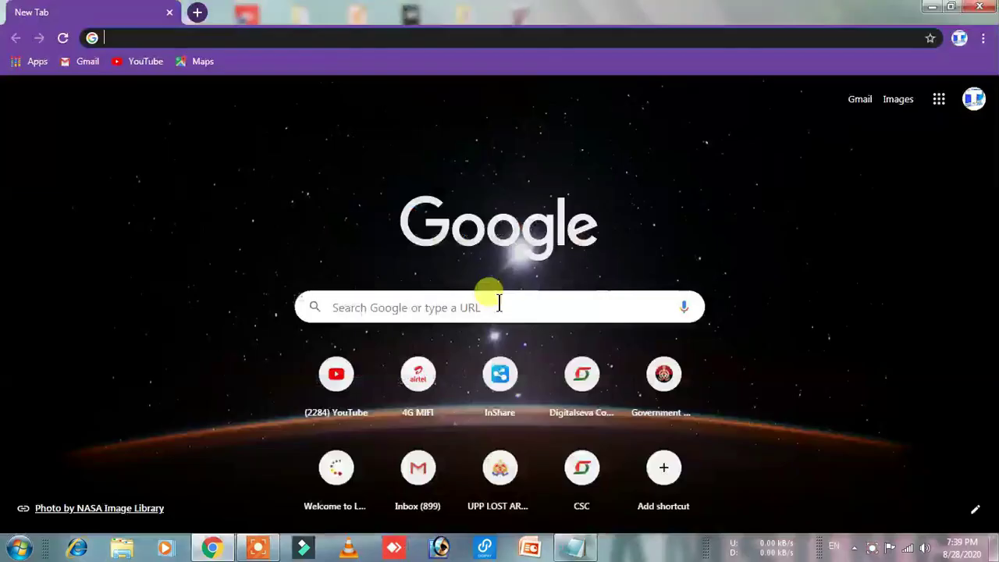
Step: Search Google for 'pm kisan' and open the official pmkisan.gov.in result
{"action": "left_click", "coordinate": [430, 314]}
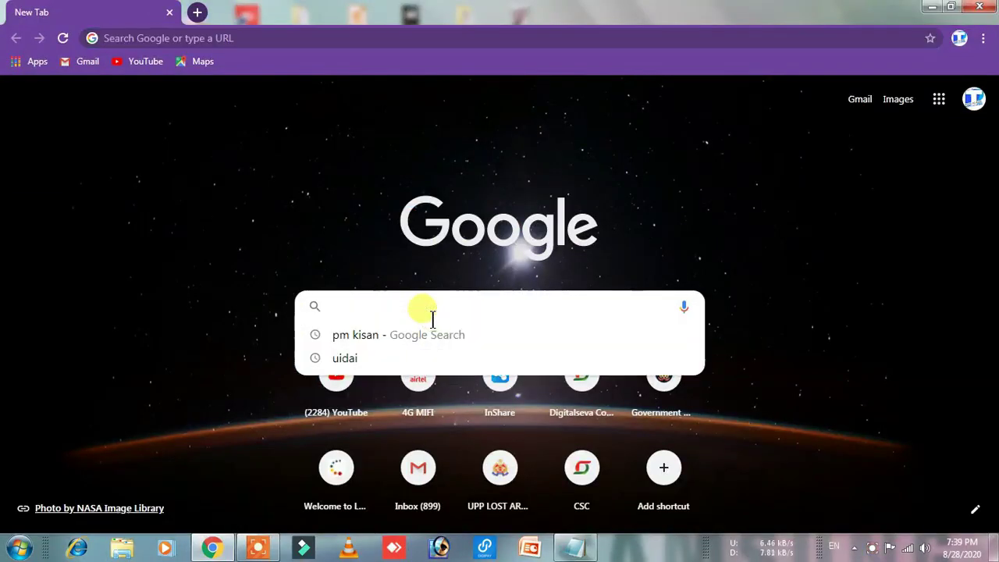
{"action": "type", "text": "pm kisan"}
{"action": "key", "text": "Return"}
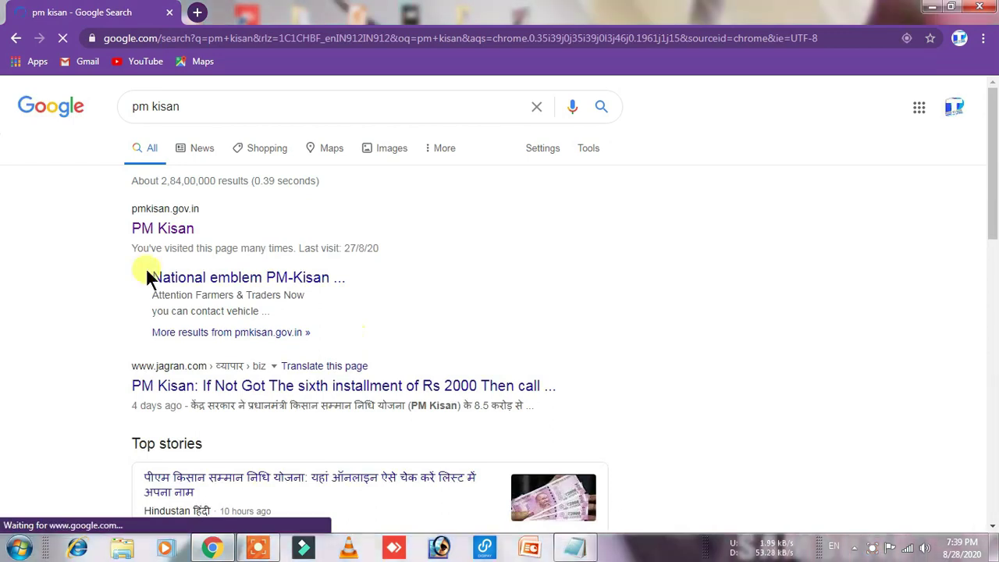
{"action": "left_click", "coordinate": [162, 229]}
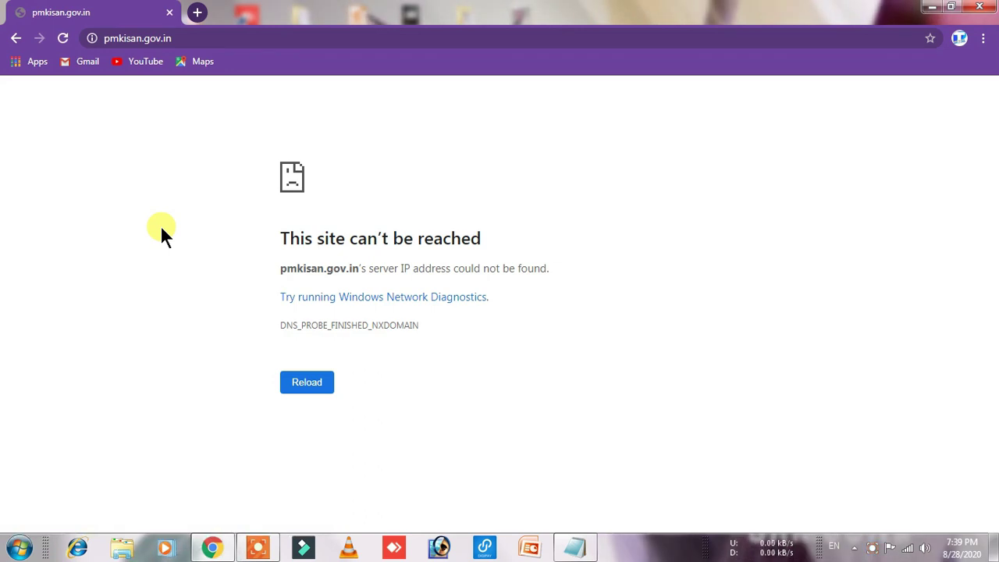
{"action": "left_click", "coordinate": [269, 36]}
Step: Reload pmkisan.gov.in and scroll down to the Farmers Corner tiles
{"action": "key", "text": "Return"}
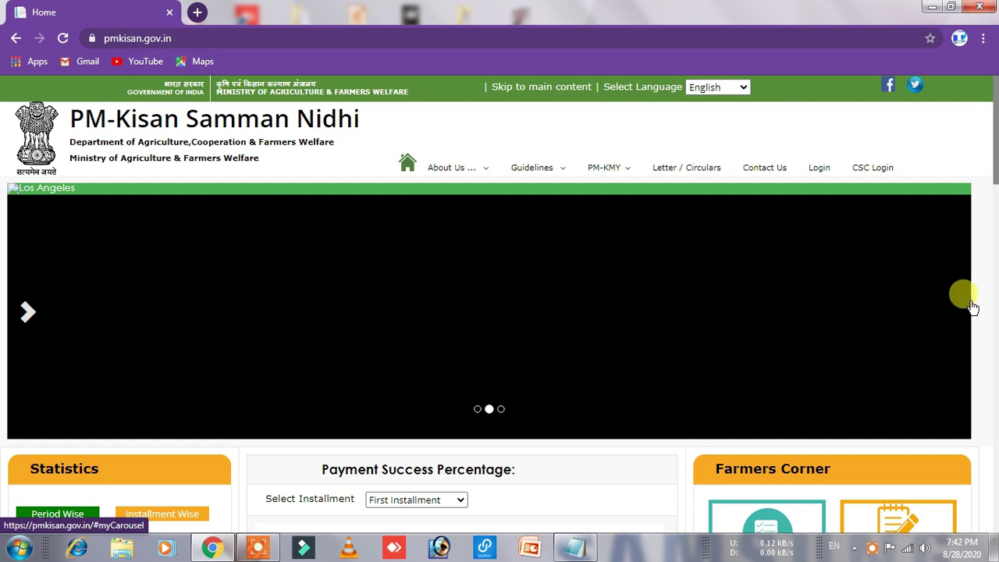
{"action": "scroll", "coordinate": [972, 306], "scroll_direction": "down", "scroll_amount": 2}
{"action": "scroll", "coordinate": [973, 308], "scroll_direction": "down", "scroll_amount": 2}
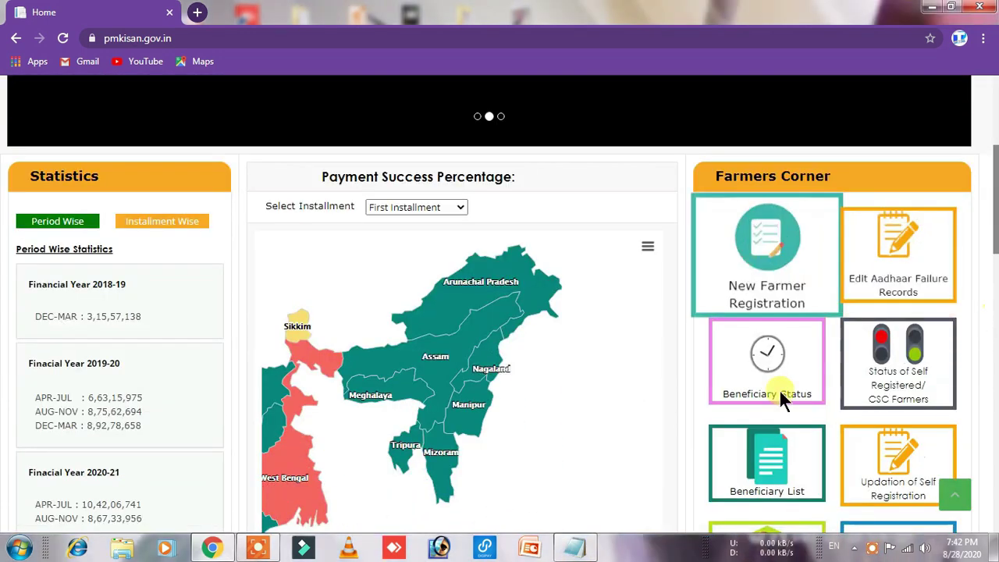
{"action": "scroll", "coordinate": [990, 343], "scroll_direction": "down", "scroll_amount": 2}
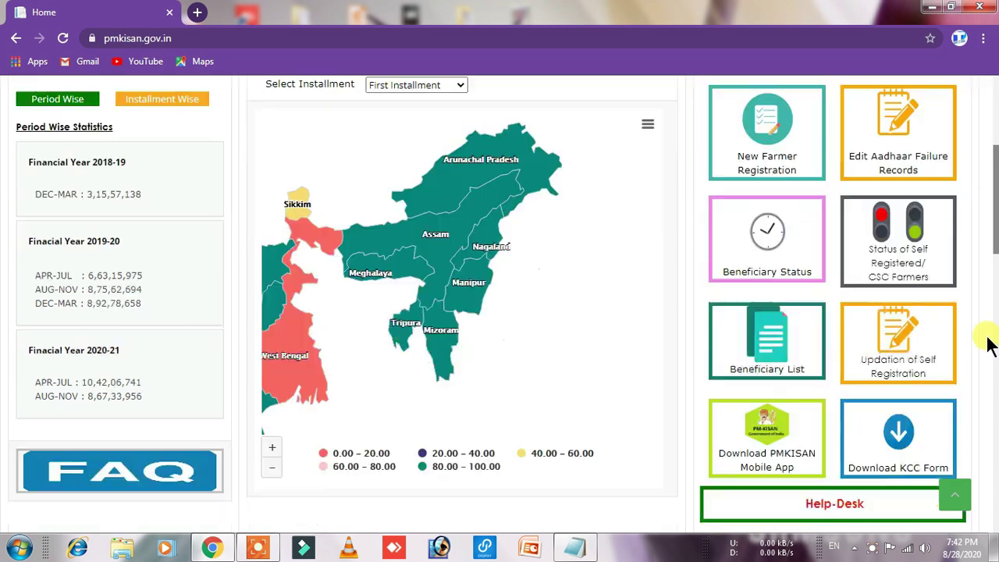
Step: Open the Help-Desk grievance page and choose lookup by Aadhaar Number
{"action": "left_click", "coordinate": [839, 486]}
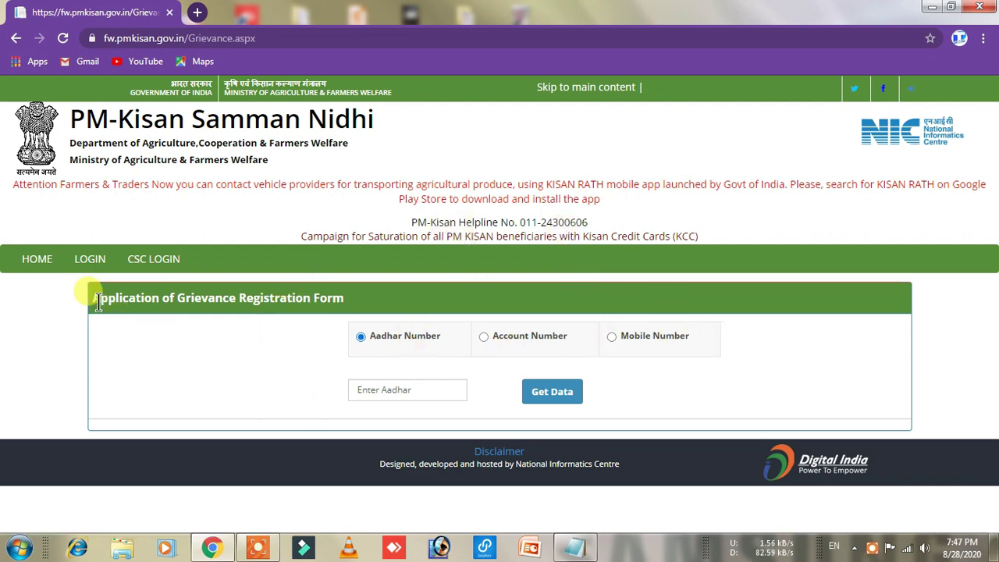
{"action": "left_click_drag", "start_coordinate": [93, 299], "coordinate": [367, 292]}
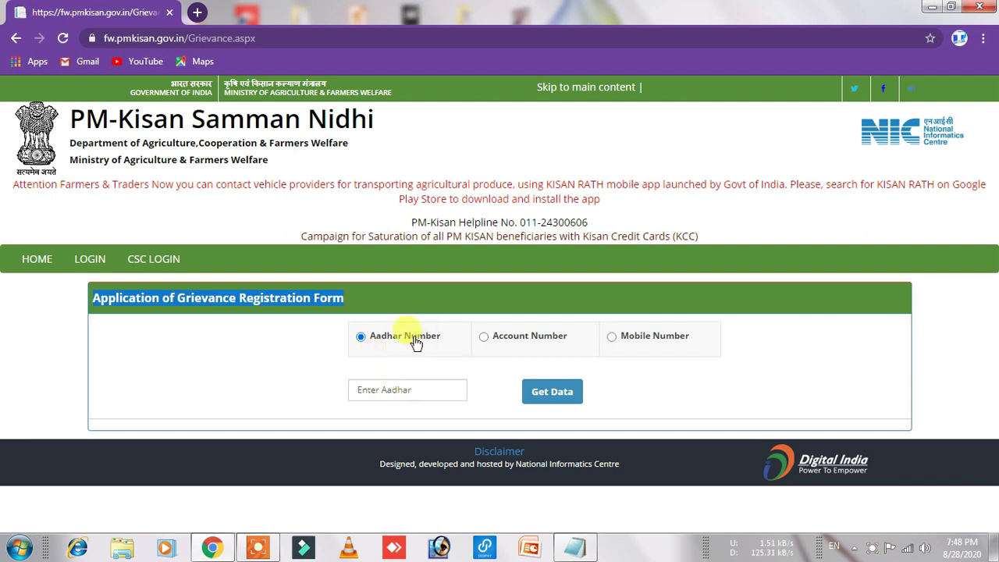
{"action": "left_click", "coordinate": [484, 338]}
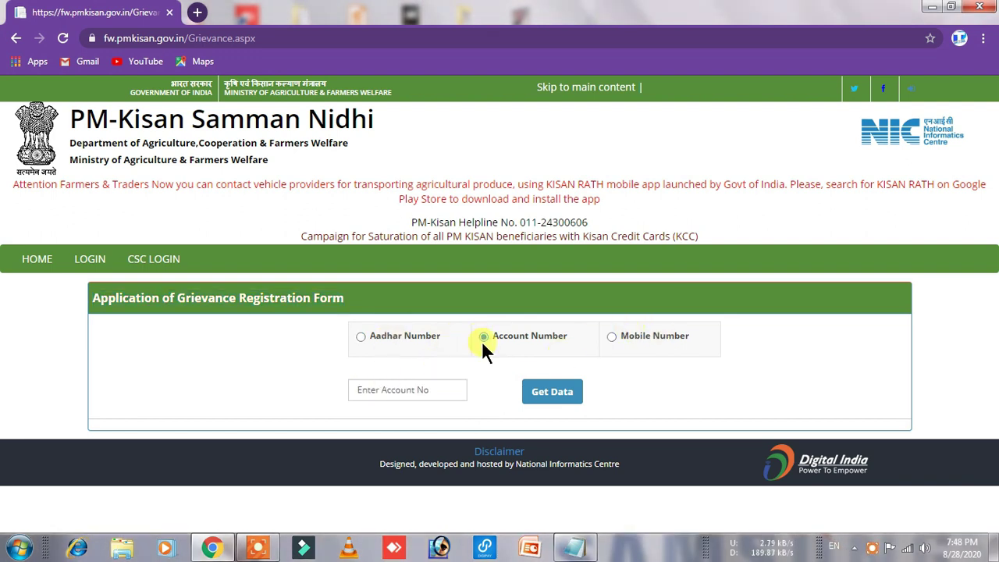
{"action": "left_click", "coordinate": [360, 337]}
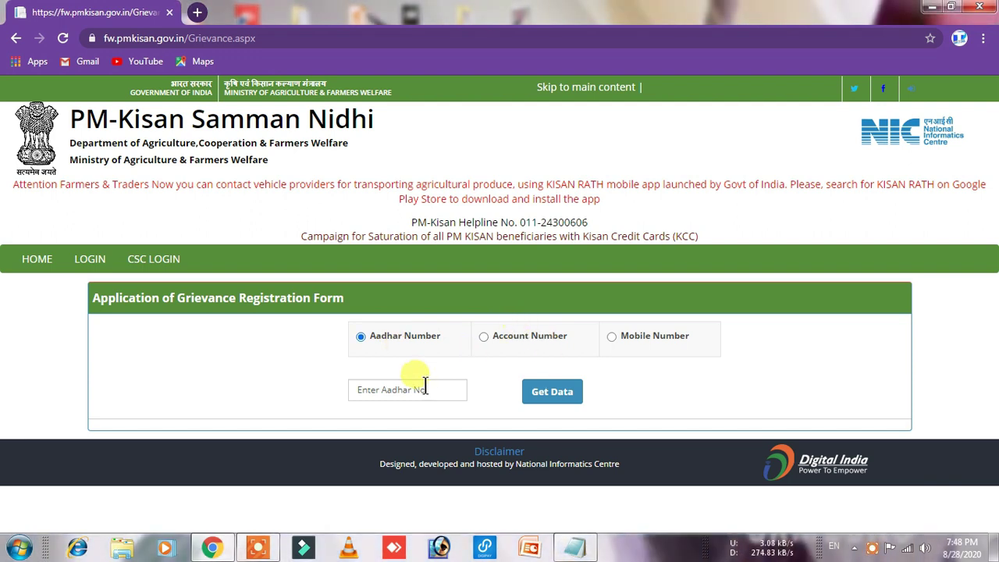
Step: Enter the farmer's Aadhaar number and fetch their details with Get Data
{"action": "left_click", "coordinate": [398, 386]}
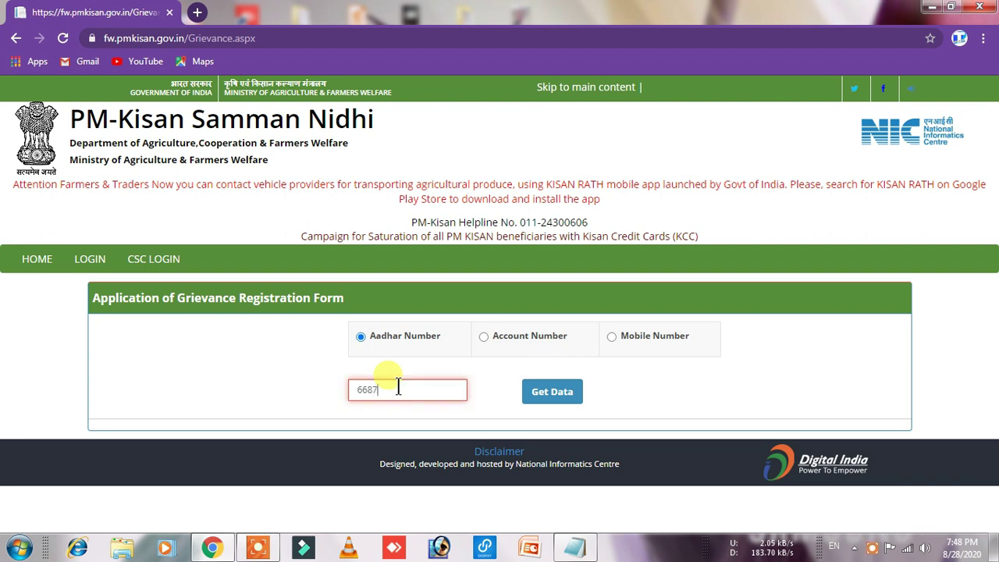
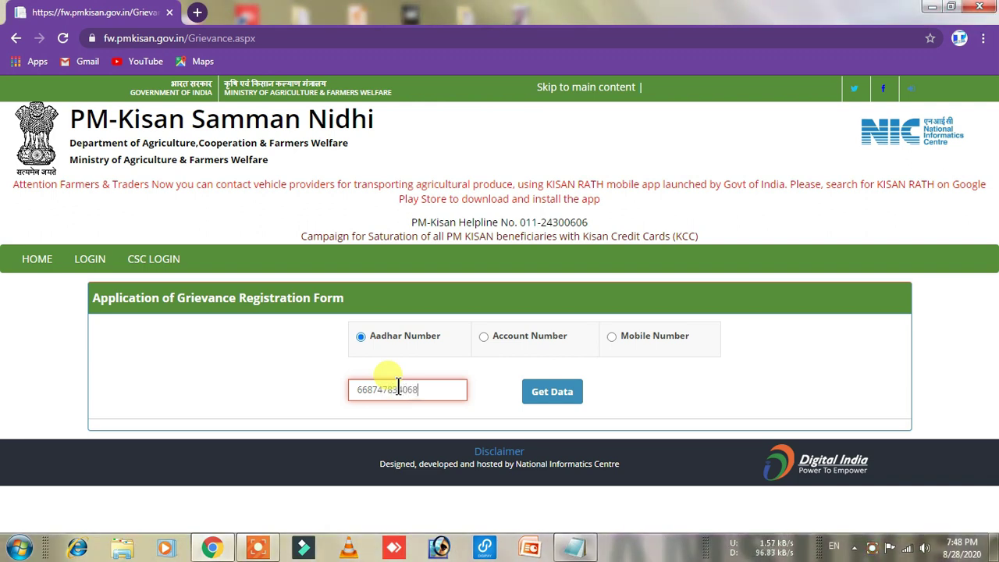
{"action": "left_click", "coordinate": [576, 386]}
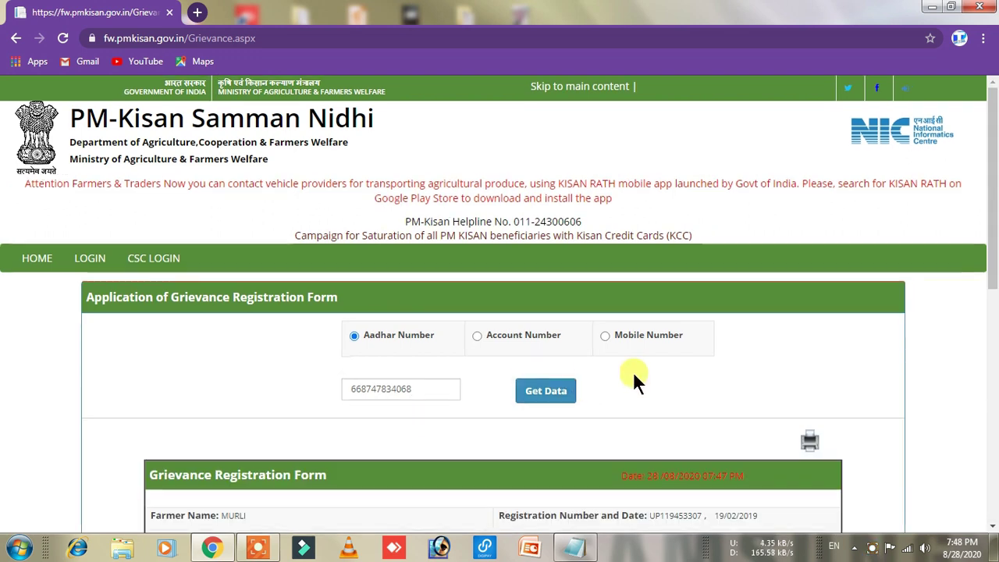
{"action": "scroll", "coordinate": [633, 371], "scroll_direction": "down", "scroll_amount": 2}
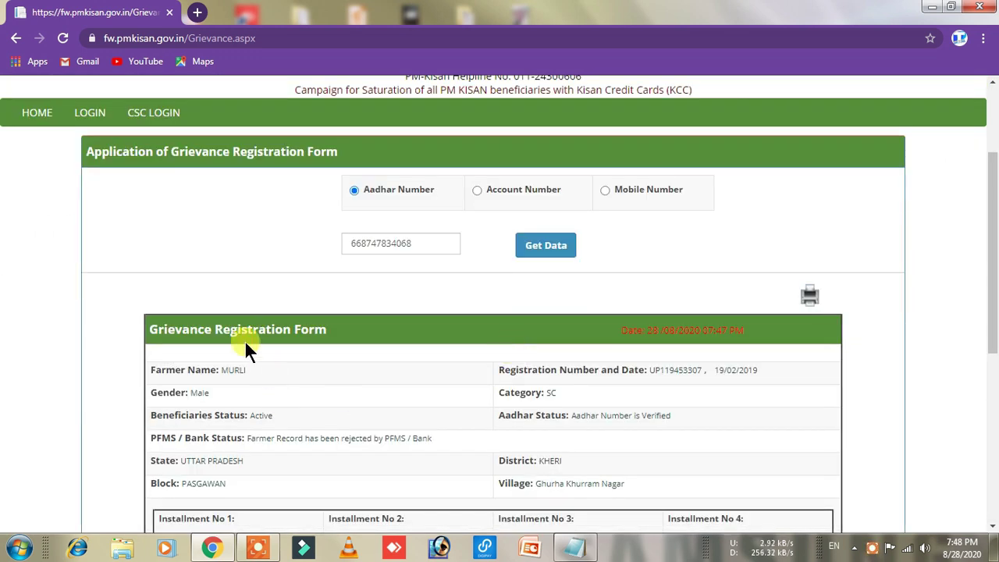
{"action": "left_click_drag", "start_coordinate": [332, 330], "coordinate": [139, 334]}
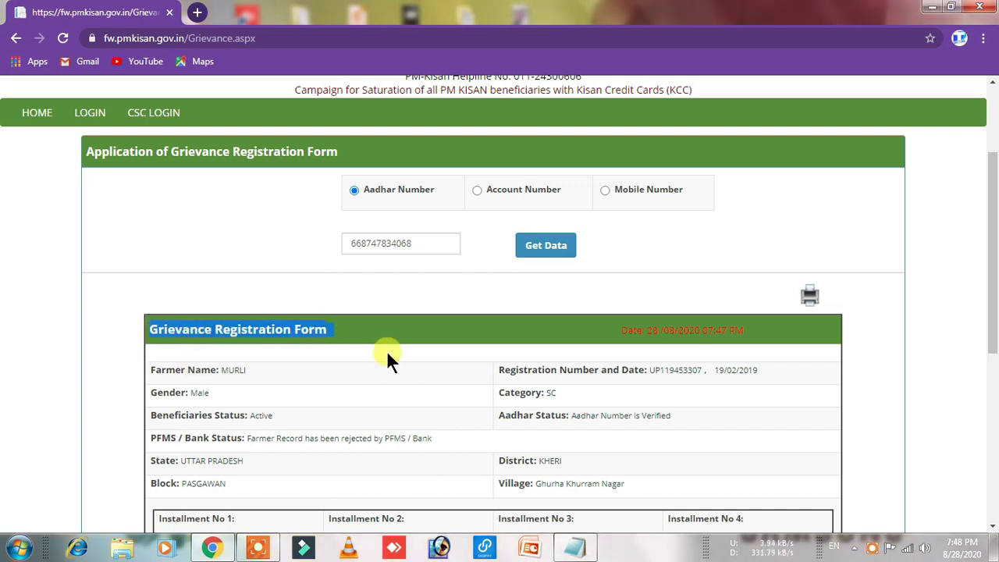
{"action": "scroll", "coordinate": [386, 357], "scroll_direction": "down", "scroll_amount": 1}
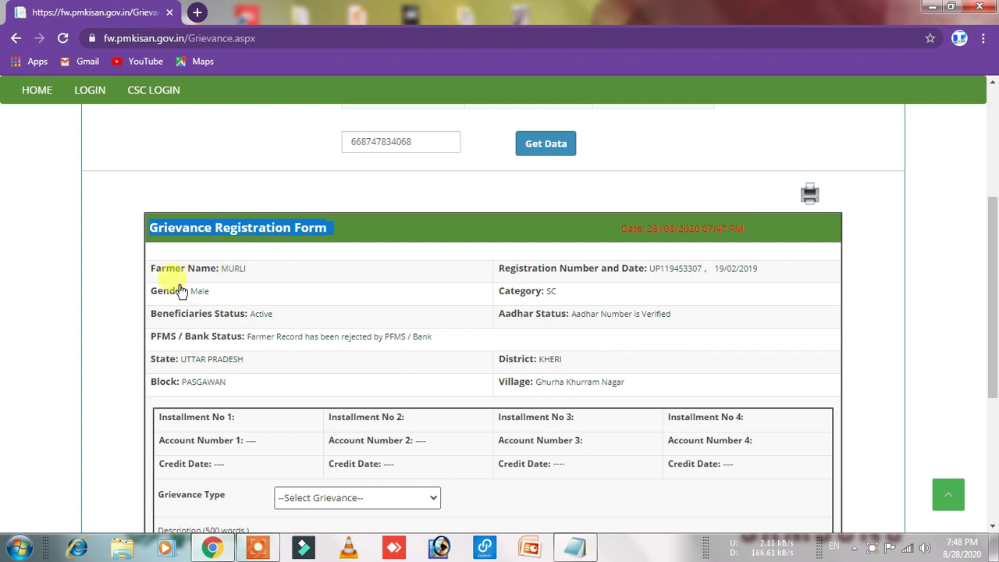
{"action": "double_click", "coordinate": [255, 314]}
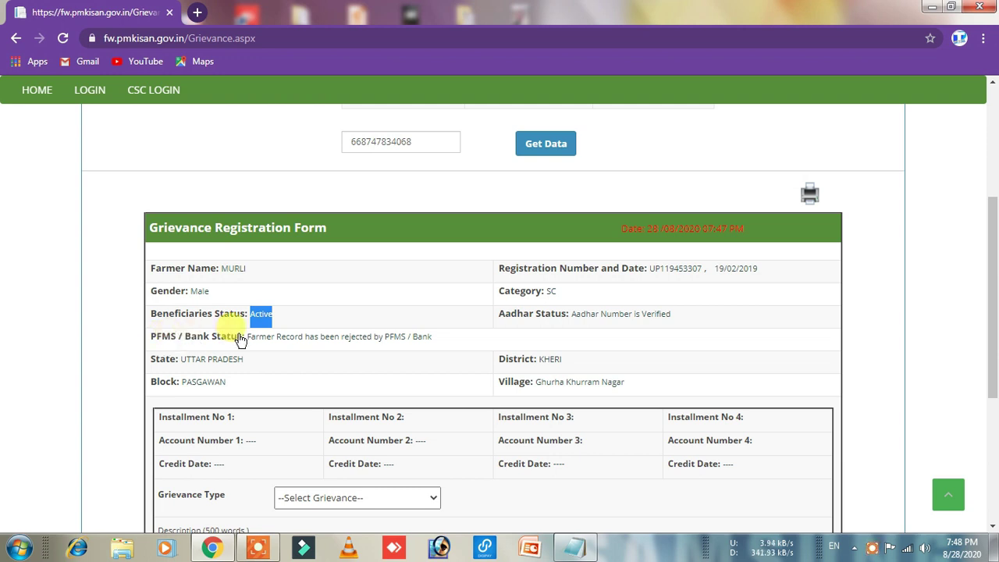
{"action": "left_click_drag", "start_coordinate": [246, 337], "coordinate": [433, 338]}
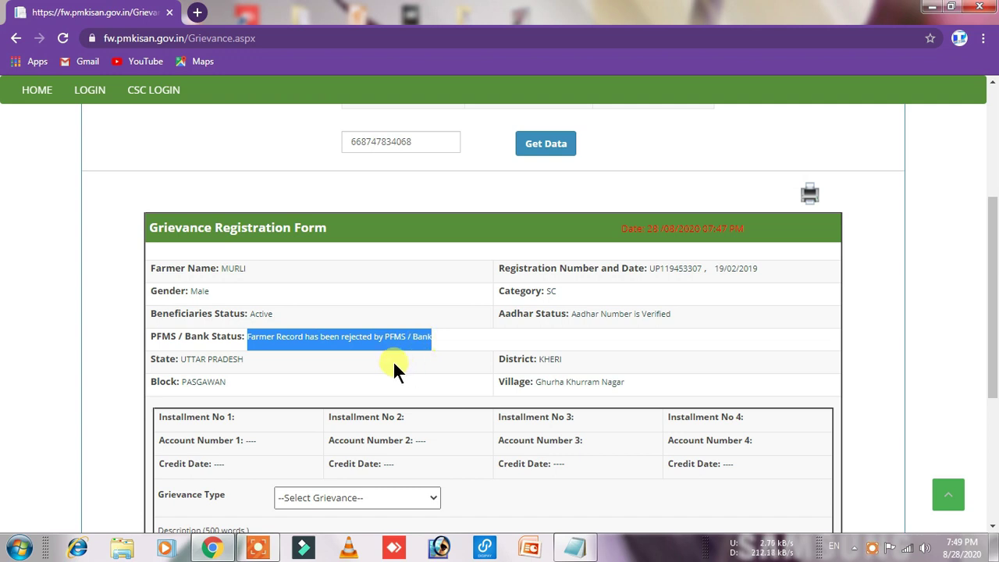
{"action": "left_click", "coordinate": [427, 361]}
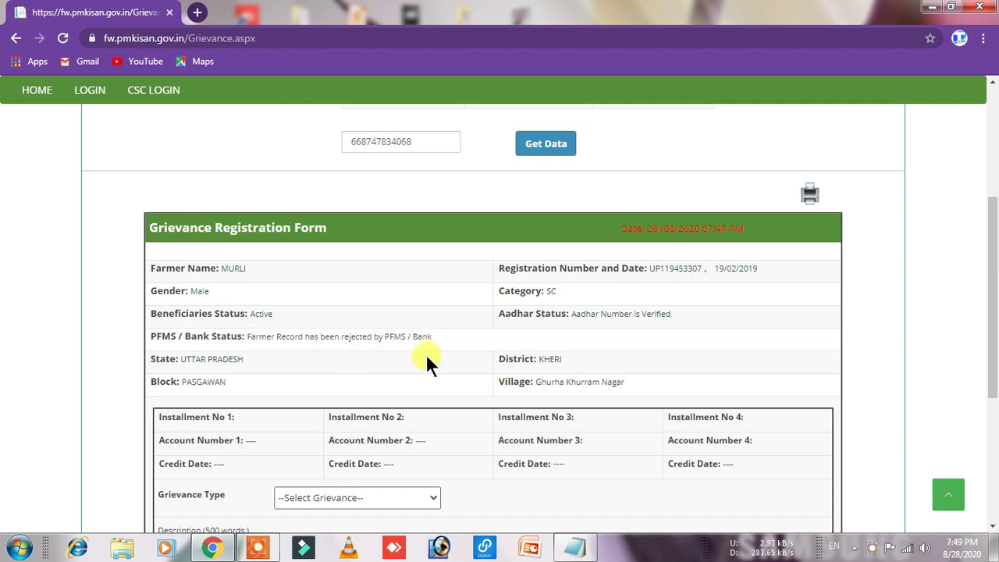
{"action": "left_click_drag", "start_coordinate": [503, 314], "coordinate": [634, 317]}
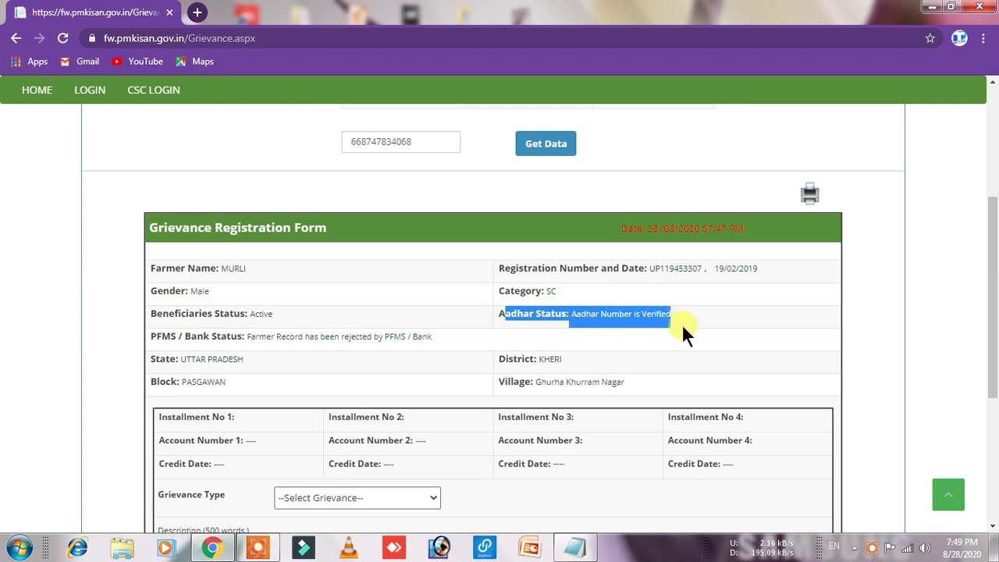
{"action": "scroll", "coordinate": [679, 335], "scroll_direction": "down", "scroll_amount": 1}
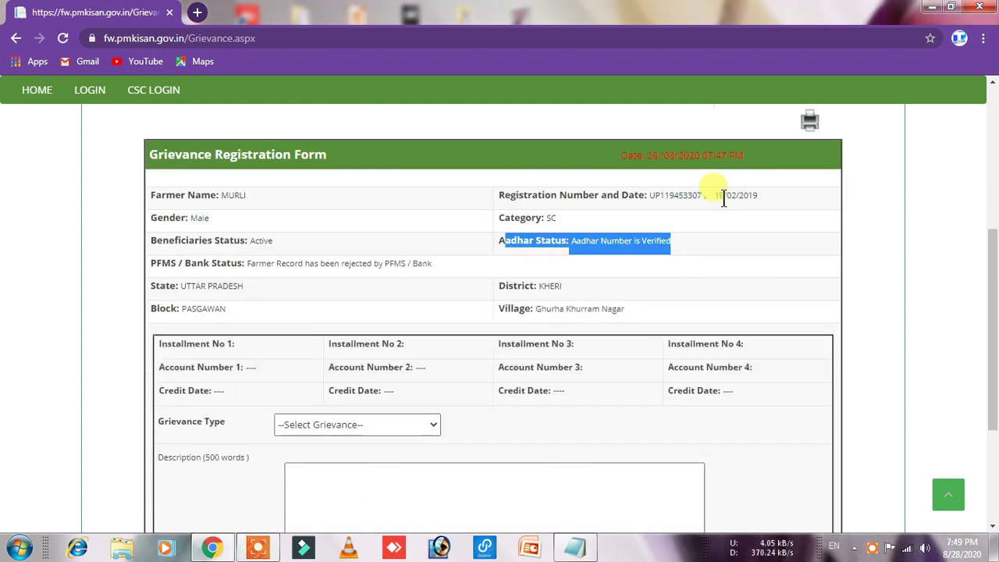
{"action": "left_click_drag", "start_coordinate": [717, 197], "coordinate": [769, 205]}
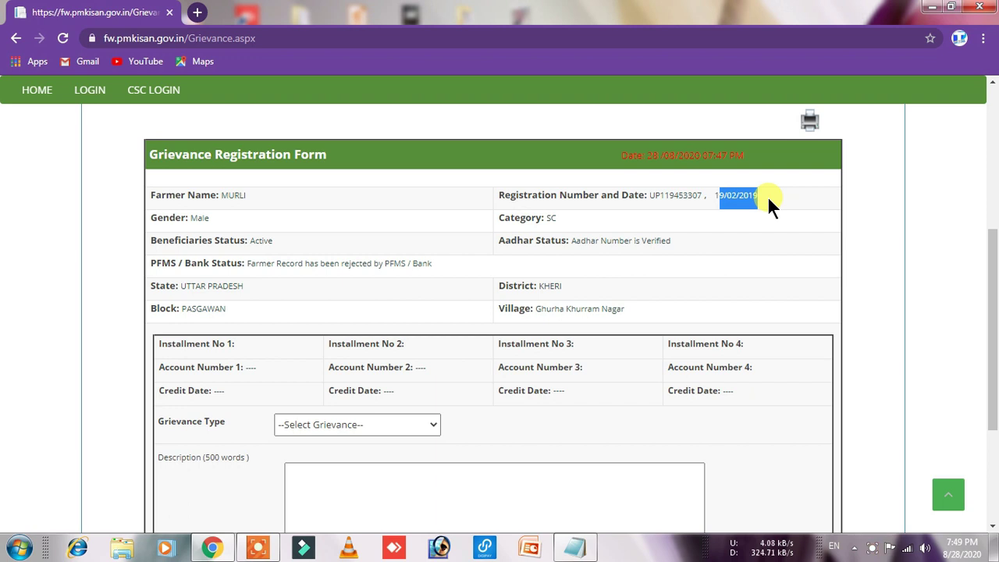
{"action": "left_click", "coordinate": [760, 232]}
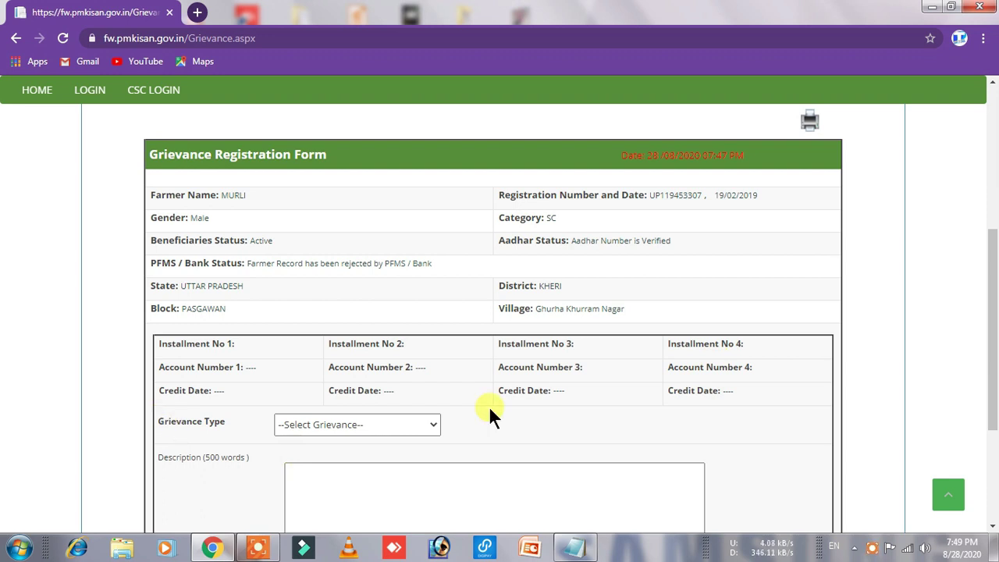
{"action": "scroll", "coordinate": [489, 406], "scroll_direction": "down", "scroll_amount": 2}
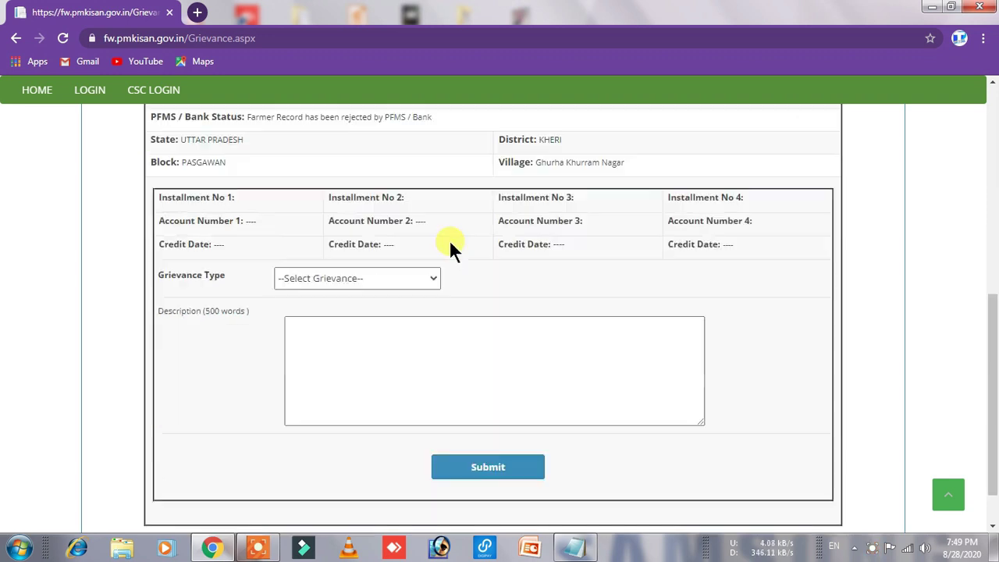
{"action": "left_click", "coordinate": [359, 281]}
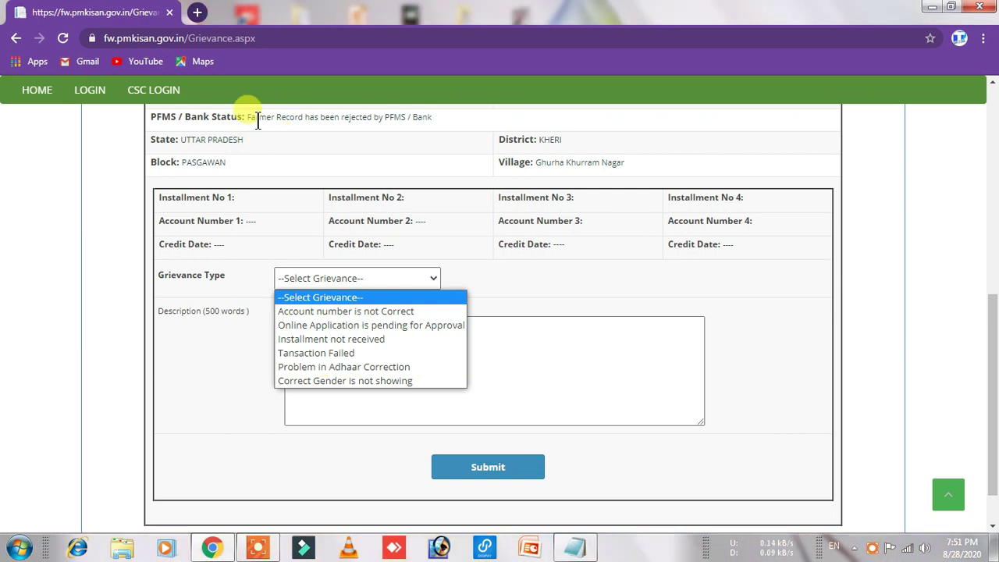
{"action": "left_click_drag", "start_coordinate": [257, 117], "coordinate": [440, 112]}
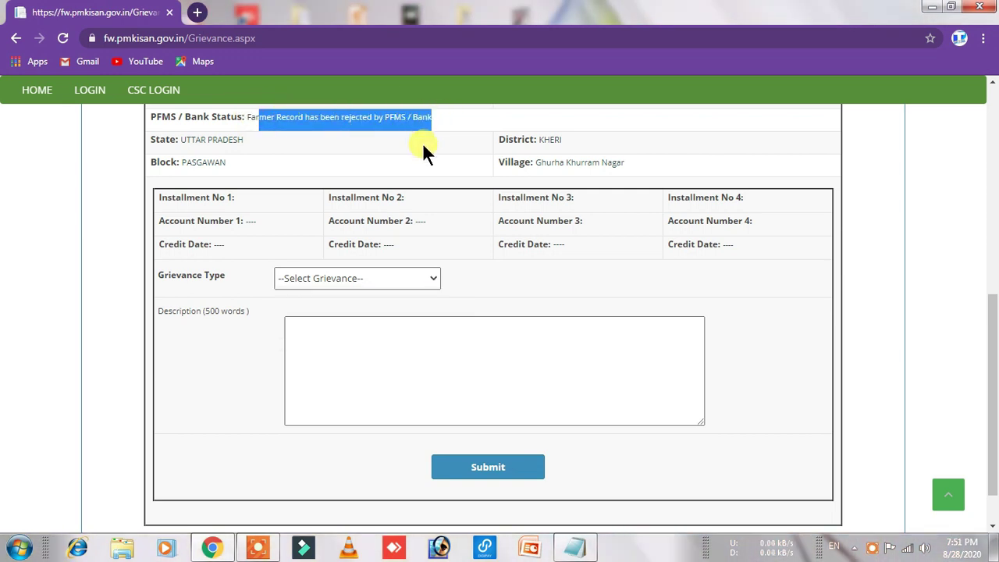
{"action": "scroll", "coordinate": [422, 142], "scroll_direction": "up", "scroll_amount": 2}
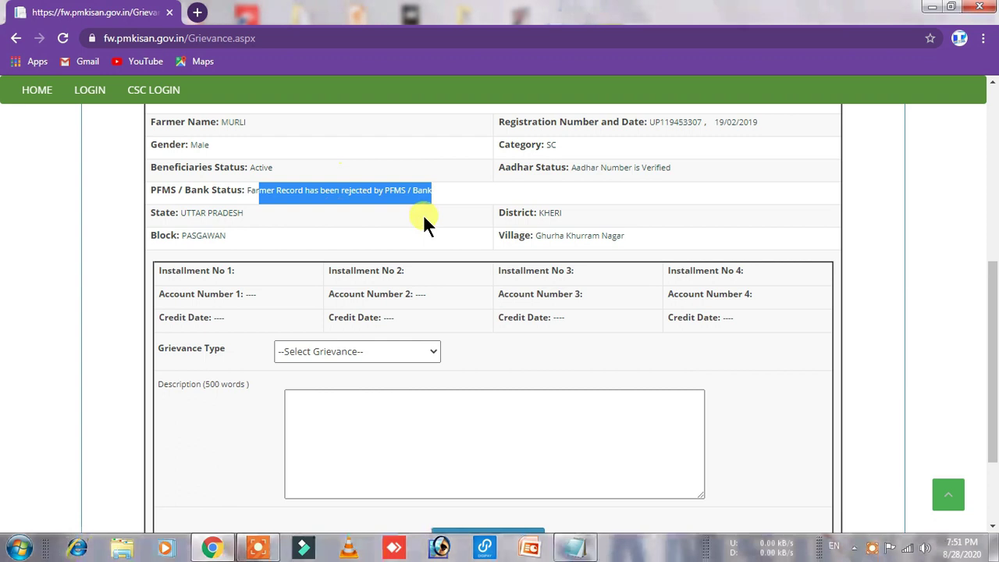
{"action": "scroll", "coordinate": [360, 193], "scroll_direction": "down", "scroll_amount": 3}
Step: Choose 'Account number is not Correct' as the grievance type, noting the 500-word description limit
{"action": "left_click", "coordinate": [345, 226]}
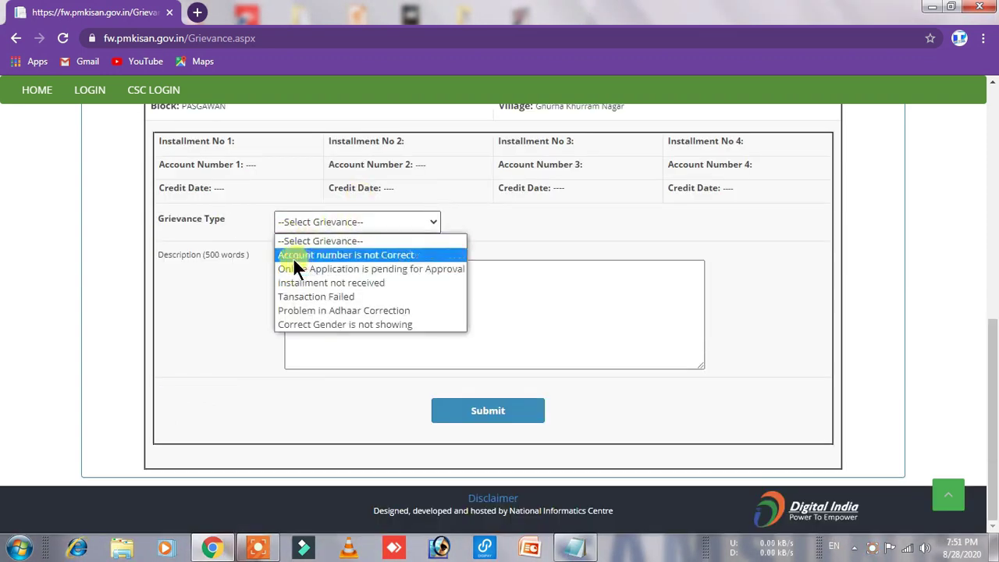
{"action": "left_click", "coordinate": [399, 253]}
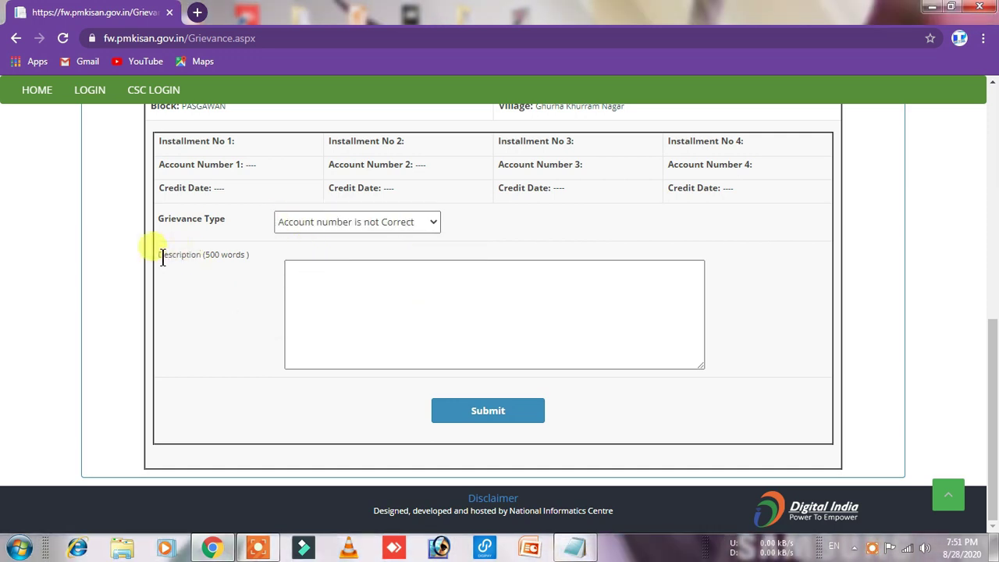
{"action": "left_click_drag", "start_coordinate": [161, 255], "coordinate": [250, 259]}
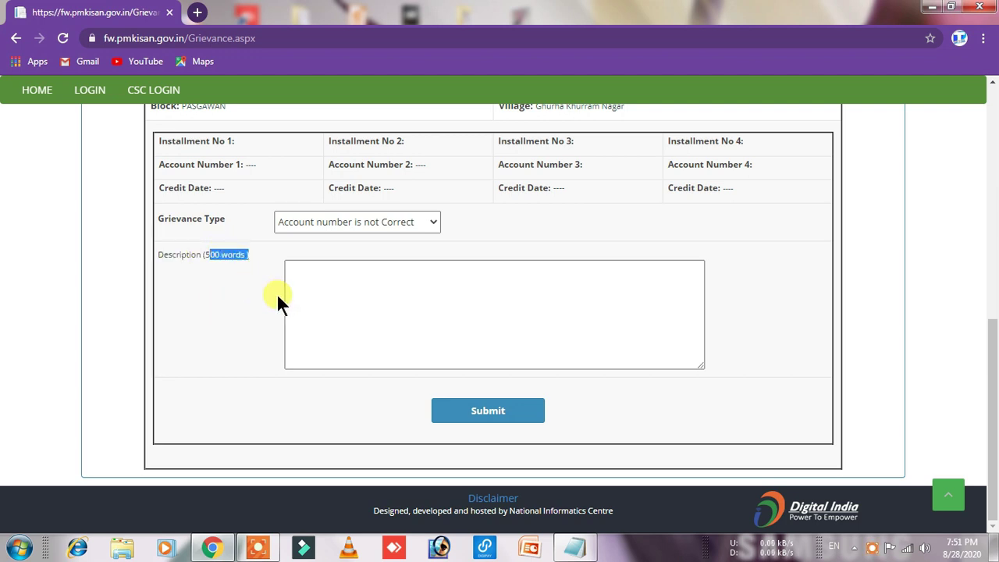
{"action": "left_click", "coordinate": [252, 276]}
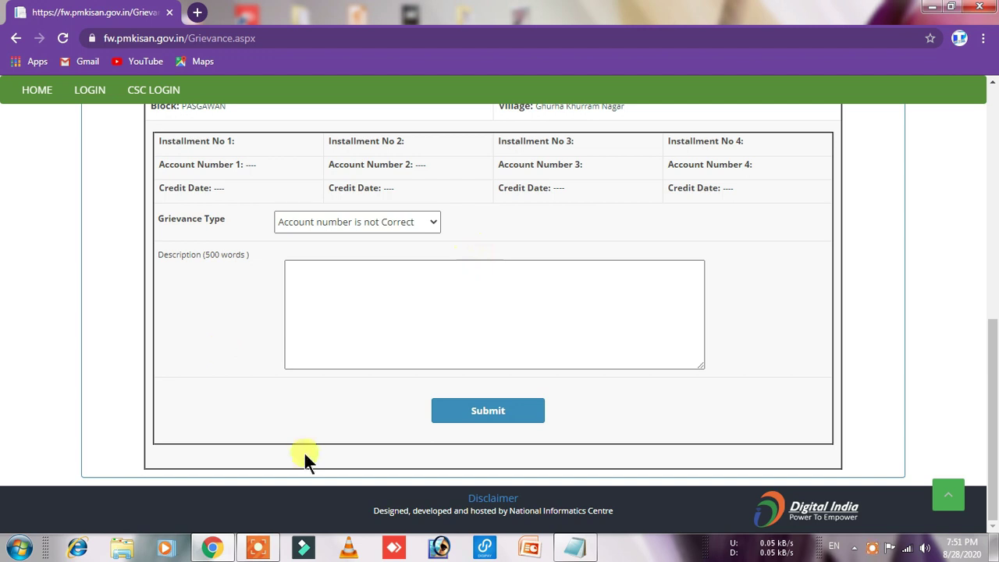
Step: In the Notepad letter, change 'accountnumber' to 'account number' and copy the whole letter
{"action": "left_click", "coordinate": [583, 548]}
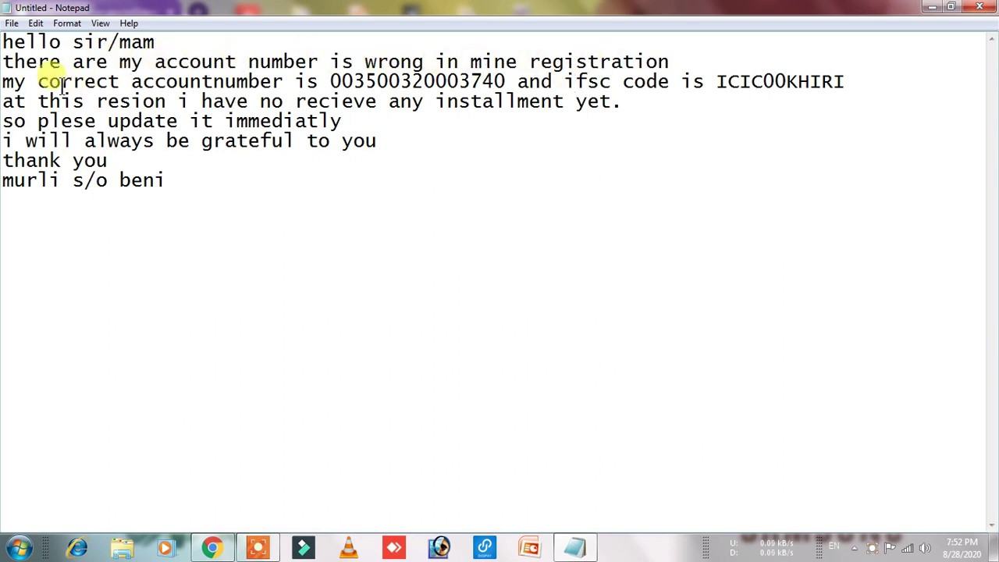
{"action": "left_click", "coordinate": [219, 85]}
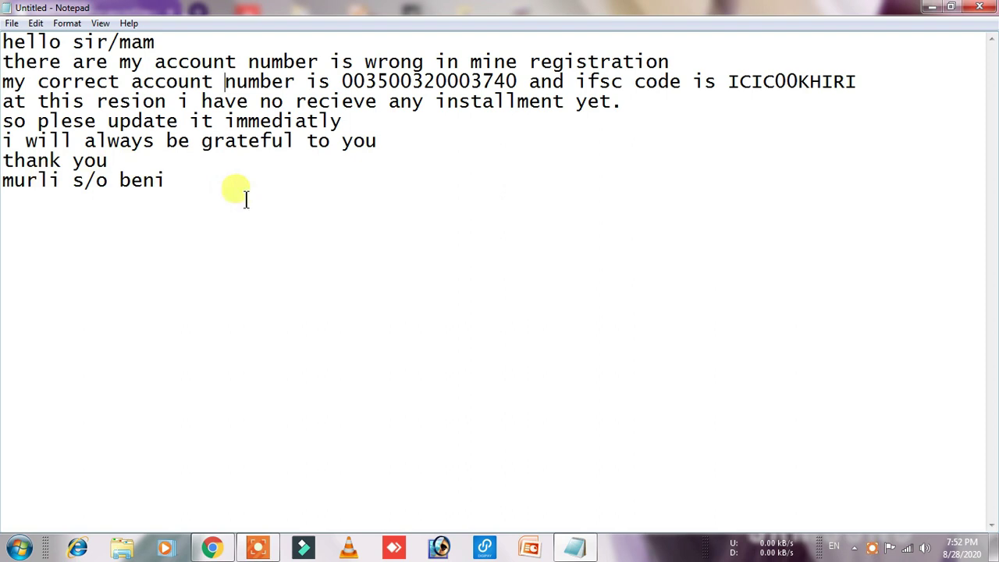
{"action": "key", "text": "ctrl+a"}
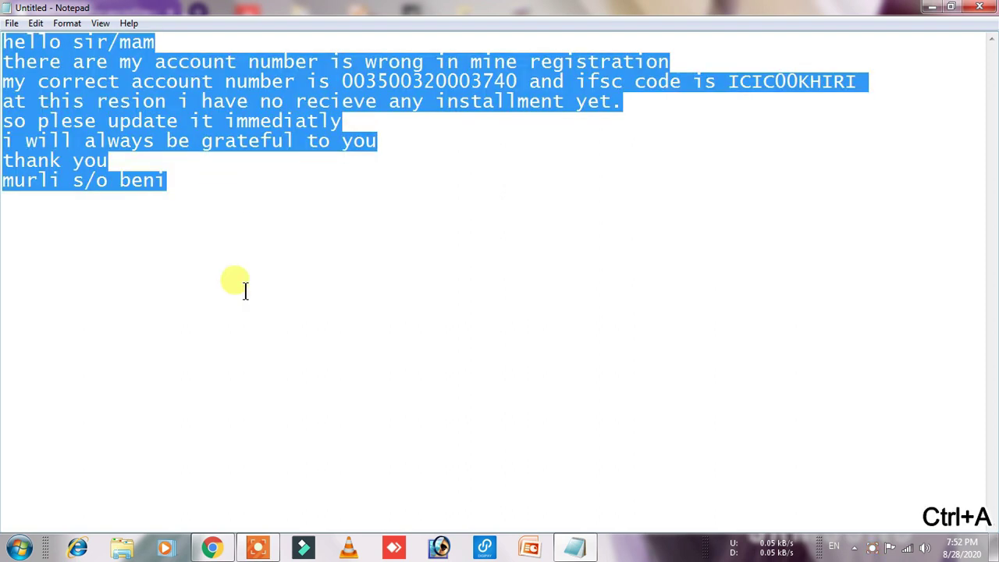
{"action": "key", "text": "ctrl+c"}
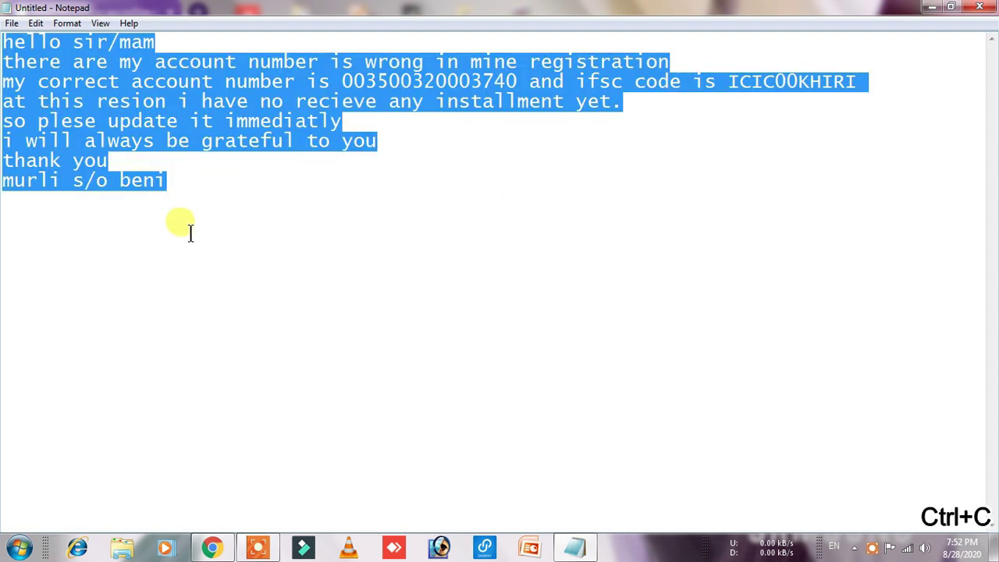
{"action": "left_click", "coordinate": [218, 551]}
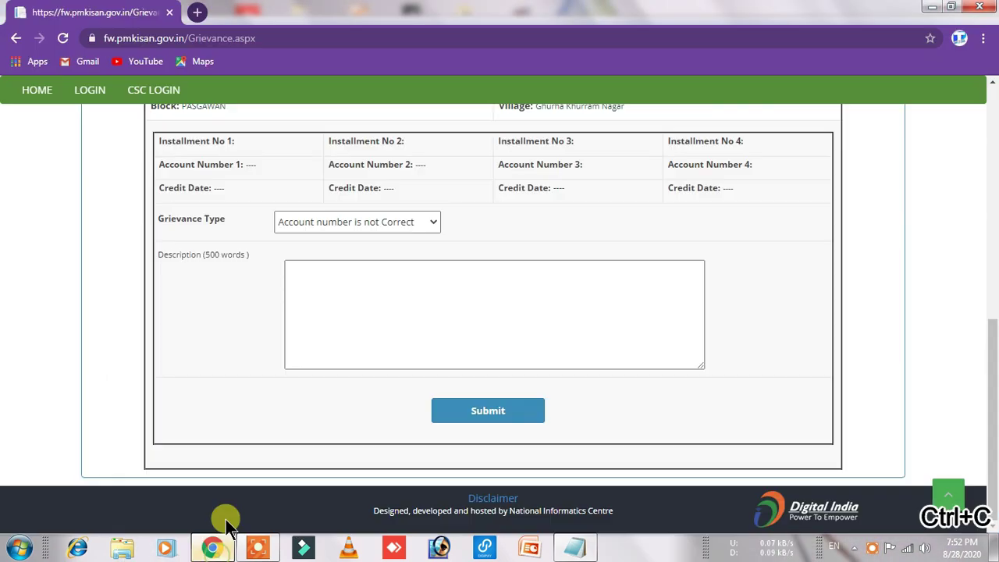
Step: Paste the letter into the Description and spell-correct recieve, immediatly and plese
{"action": "left_click", "coordinate": [369, 303]}
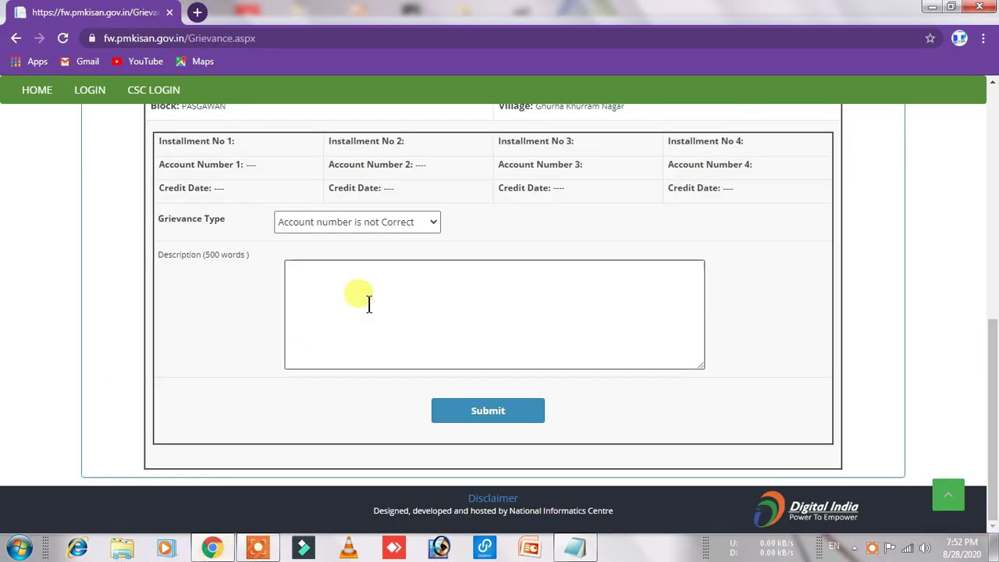
{"action": "key", "text": "ctrl+v"}
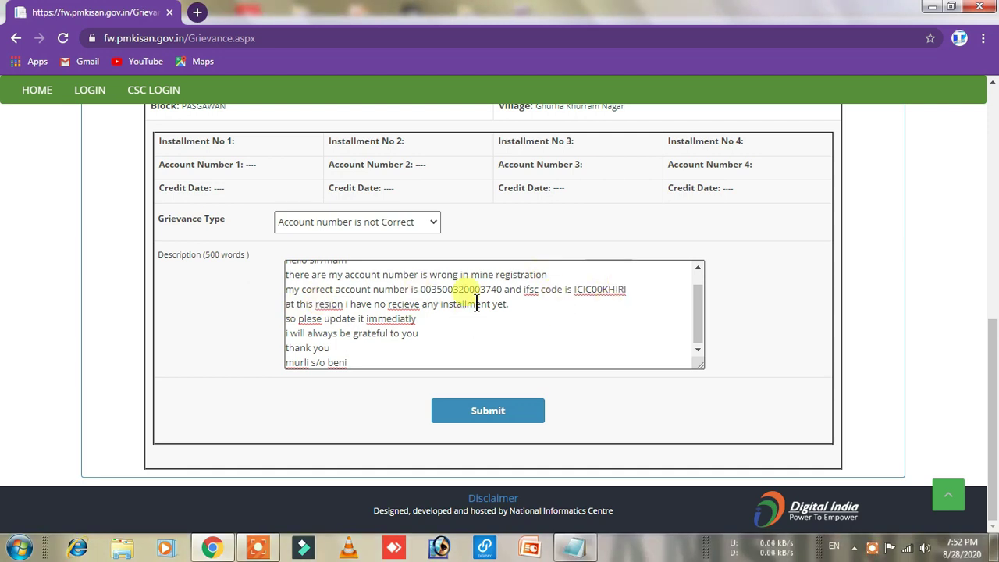
{"action": "left_click", "coordinate": [398, 304]}
{"action": "right_click", "coordinate": [394, 304]}
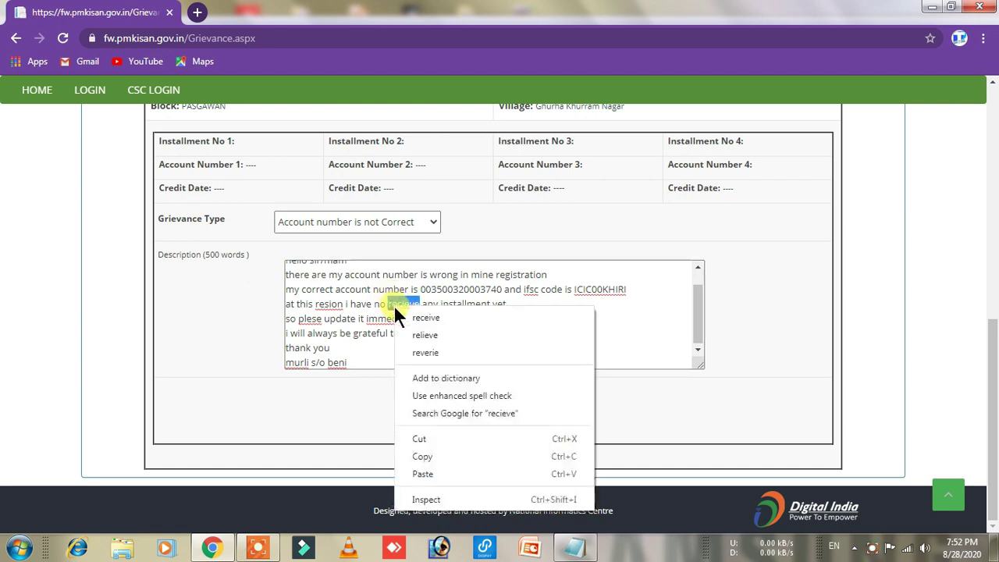
{"action": "left_click", "coordinate": [436, 319]}
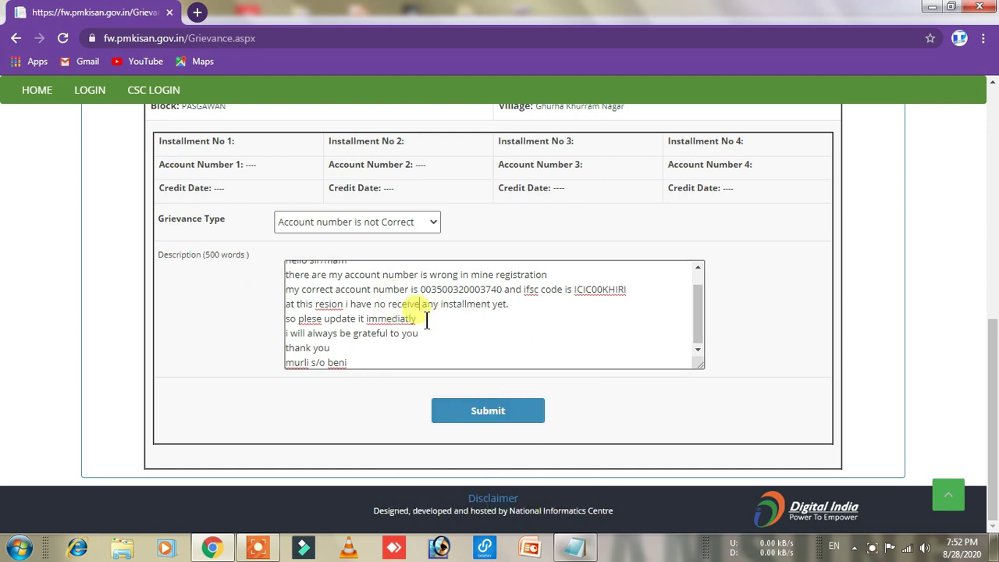
{"action": "right_click", "coordinate": [381, 322]}
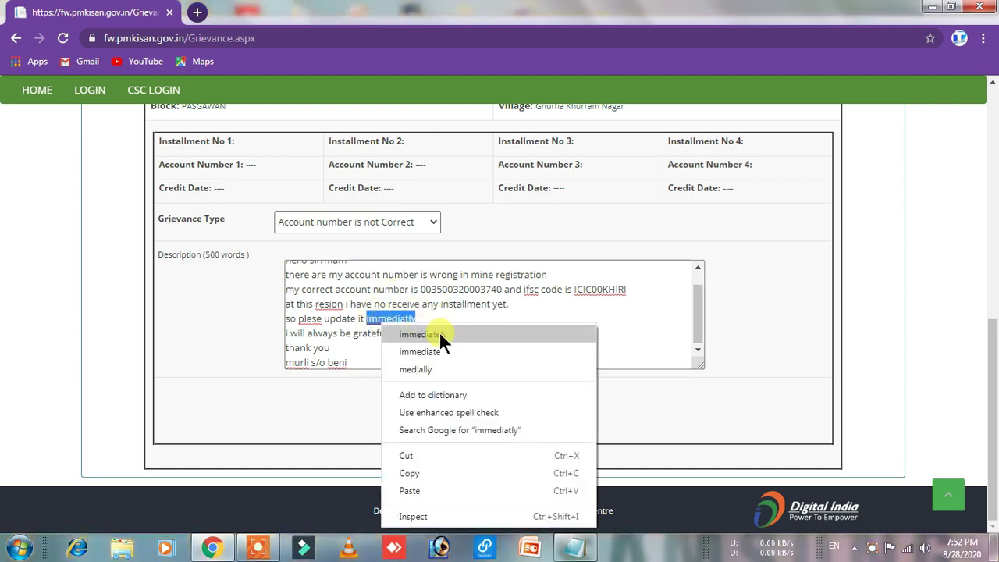
{"action": "left_click", "coordinate": [437, 334]}
{"action": "left_click", "coordinate": [312, 319]}
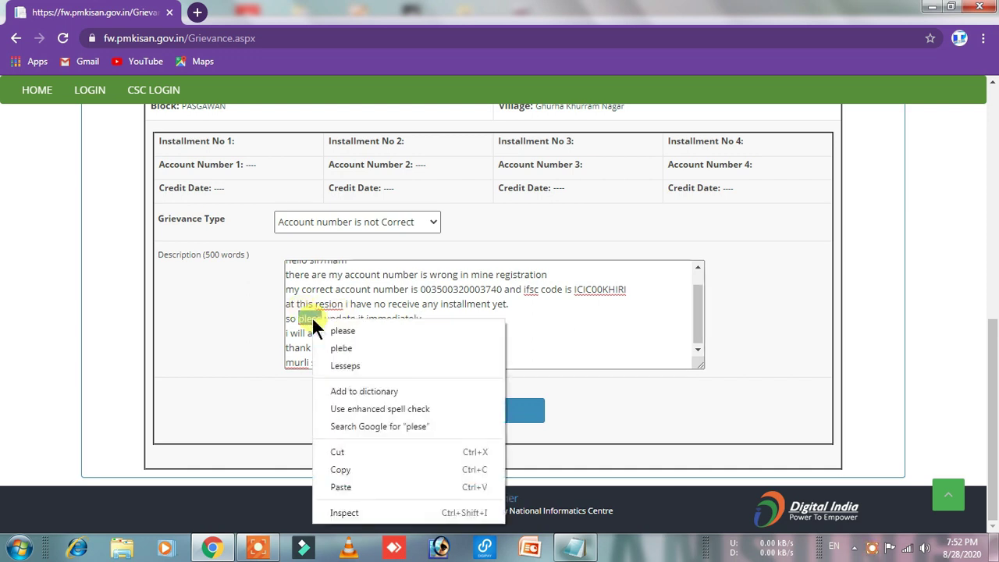
{"action": "left_click", "coordinate": [356, 332]}
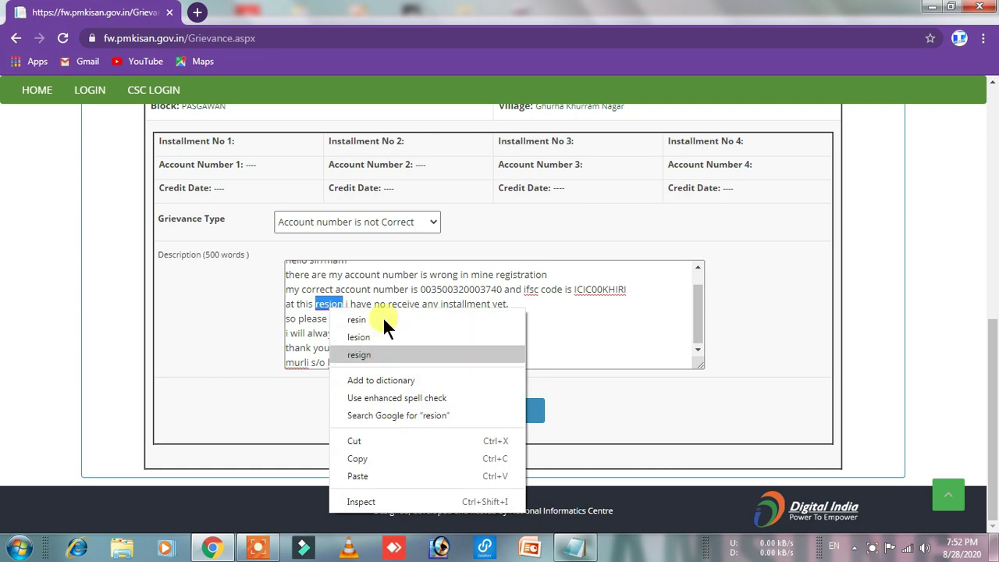
{"action": "left_click", "coordinate": [617, 333]}
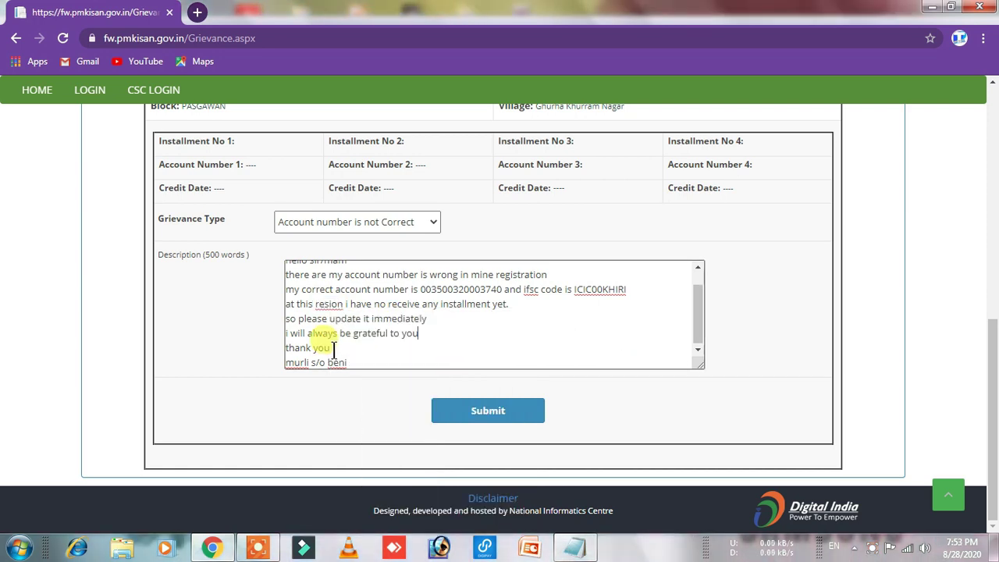
{"action": "scroll", "coordinate": [469, 323], "scroll_direction": "up", "scroll_amount": 2}
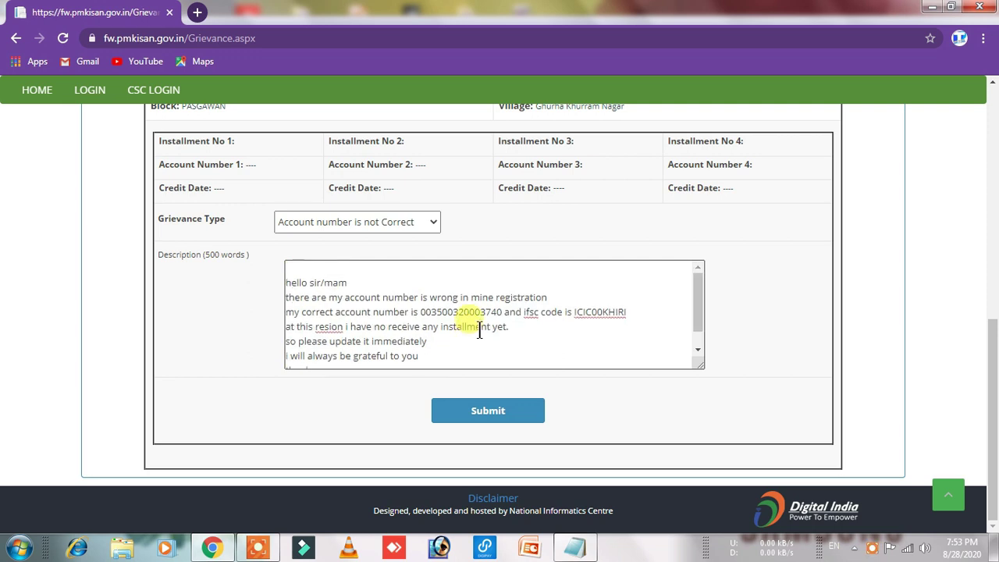
{"action": "scroll", "coordinate": [463, 328], "scroll_direction": "down", "scroll_amount": 1}
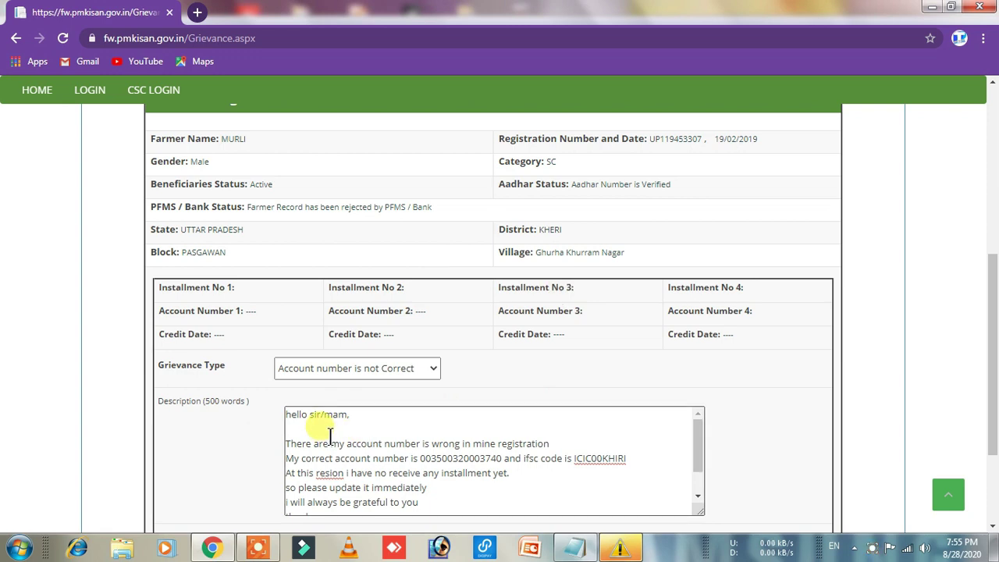
{"action": "scroll", "coordinate": [330, 437], "scroll_direction": "down", "scroll_amount": 2}
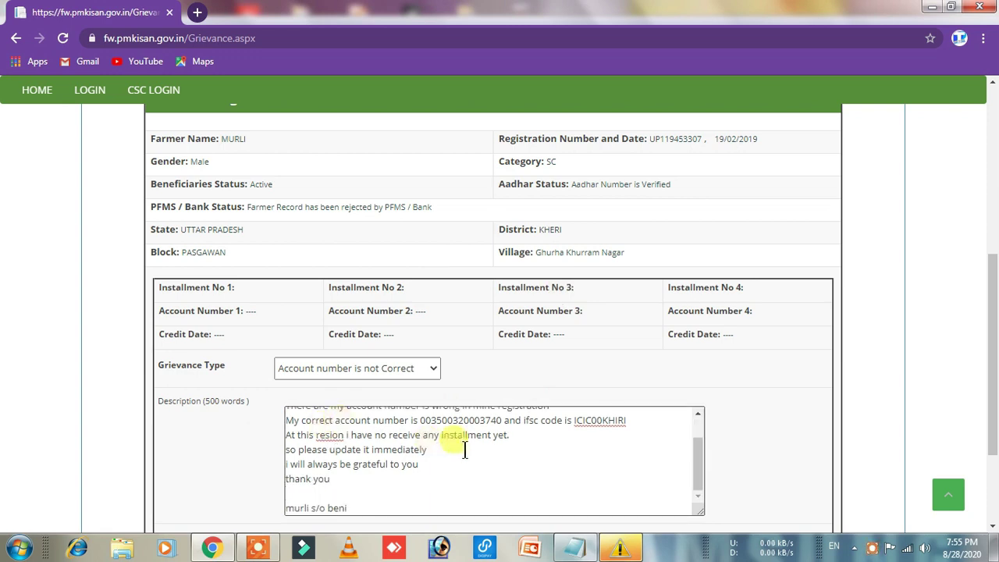
{"action": "scroll", "coordinate": [340, 438], "scroll_direction": "up", "scroll_amount": 2}
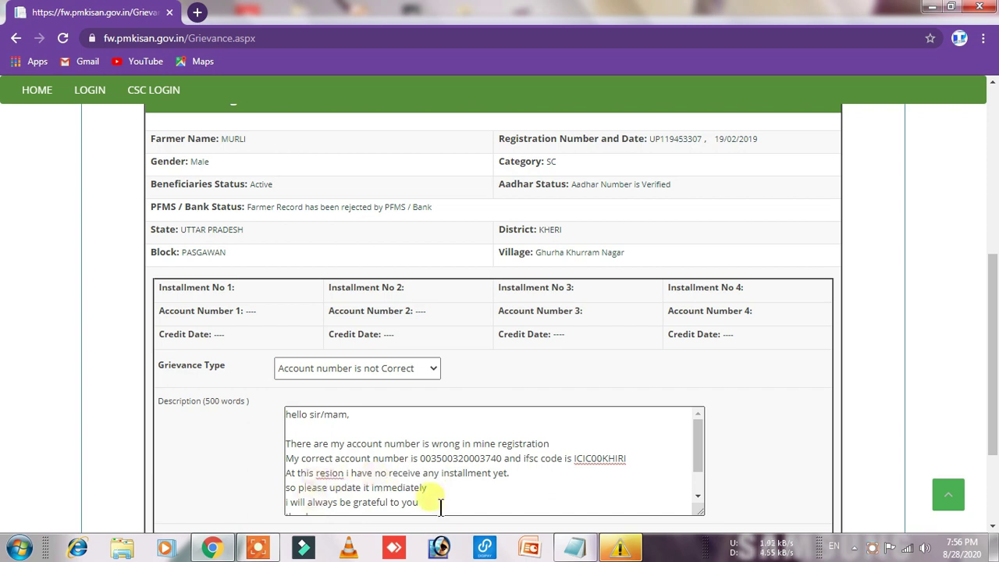
{"action": "scroll", "coordinate": [449, 504], "scroll_direction": "down", "scroll_amount": 1}
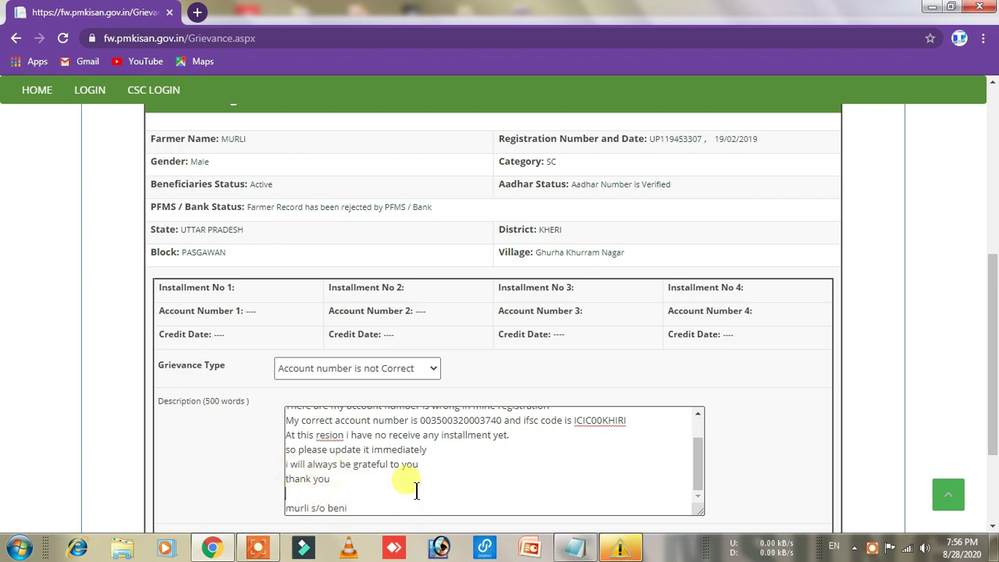
{"action": "scroll", "coordinate": [416, 490], "scroll_direction": "up", "scroll_amount": 1}
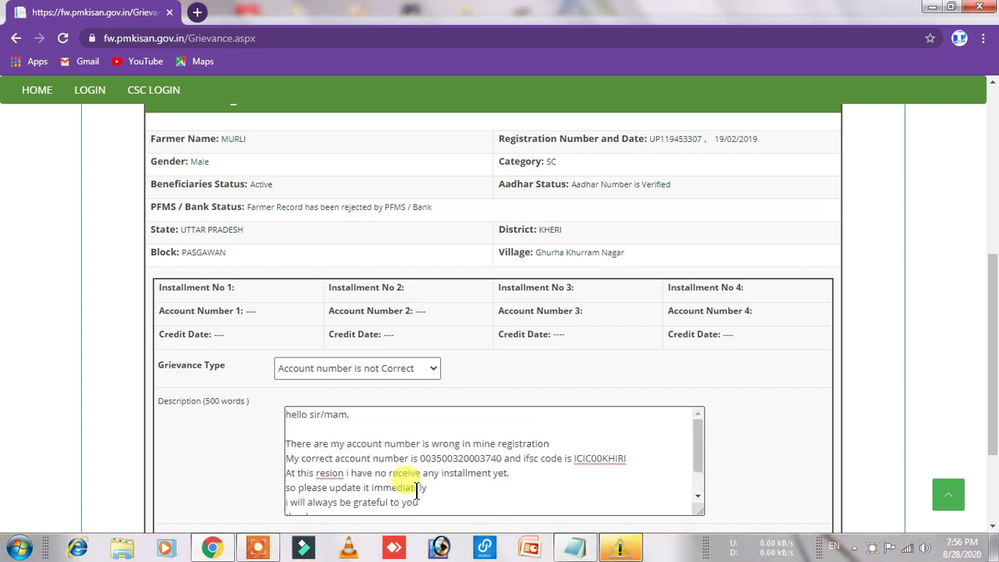
{"action": "scroll", "coordinate": [754, 403], "scroll_direction": "down", "scroll_amount": 2}
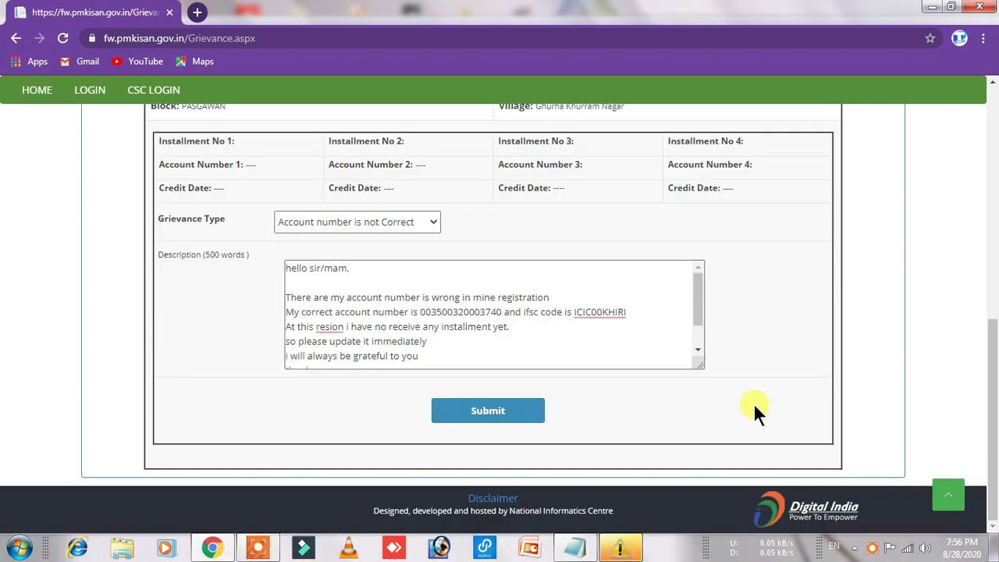
Step: Submit the grievance and acknowledge the 'registered and forwarded' alert
{"action": "left_click", "coordinate": [488, 418]}
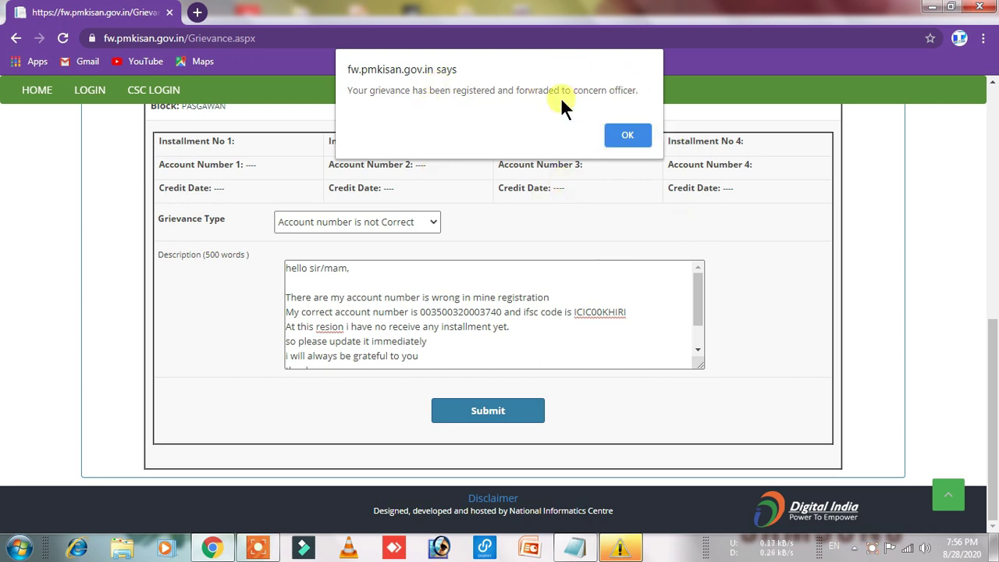
{"action": "left_click", "coordinate": [627, 137]}
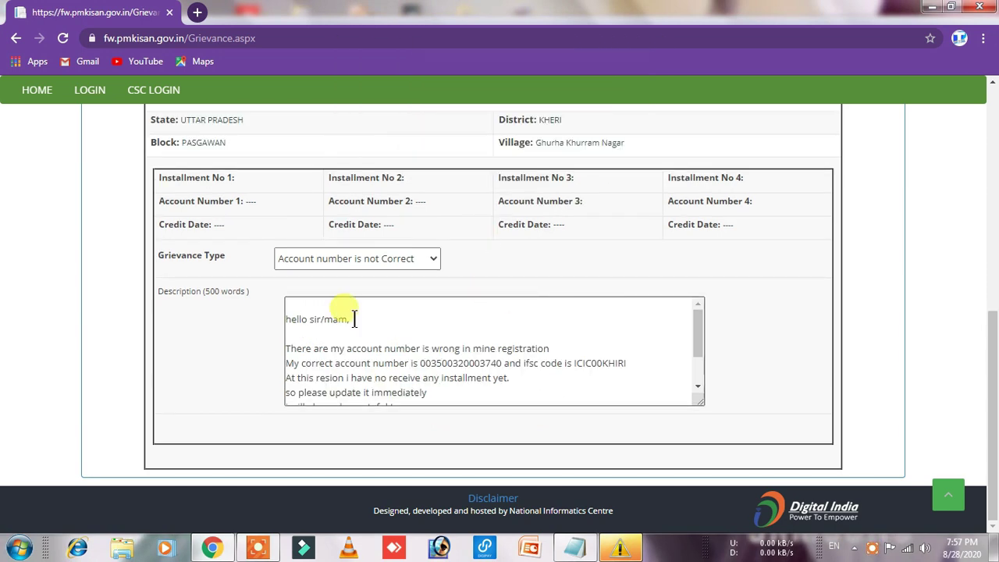
Step: Open Know Beneficiary Status in a new tab and enter the farmer's Aadhaar number
{"action": "scroll", "coordinate": [354, 319], "scroll_direction": "up", "scroll_amount": 5}
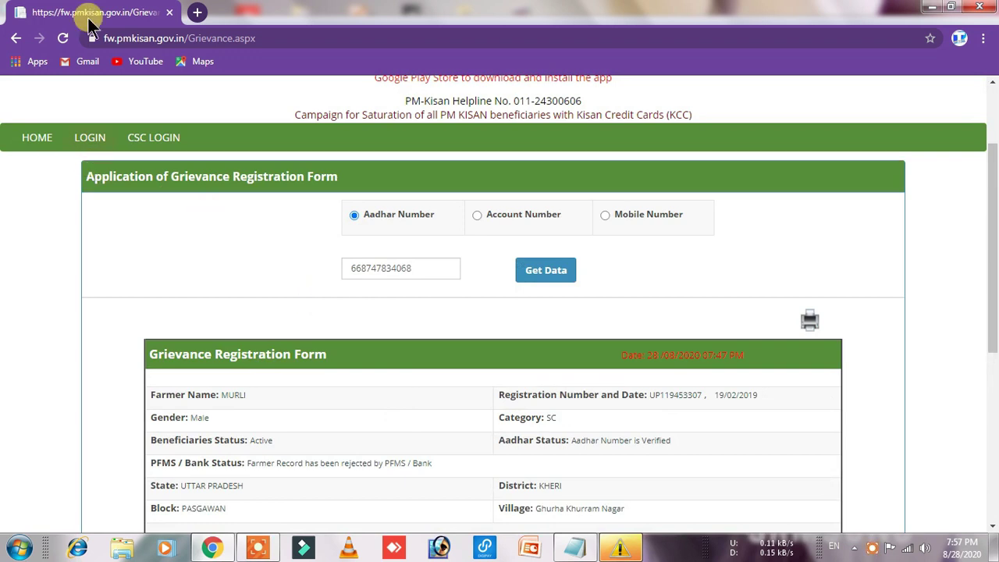
{"action": "left_click", "coordinate": [196, 12]}
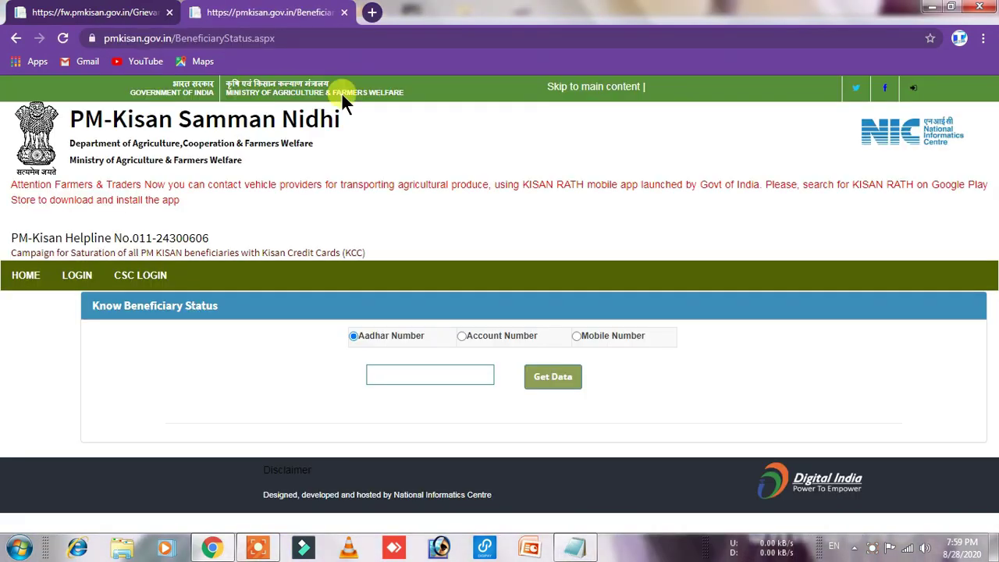
{"action": "left_click", "coordinate": [425, 376]}
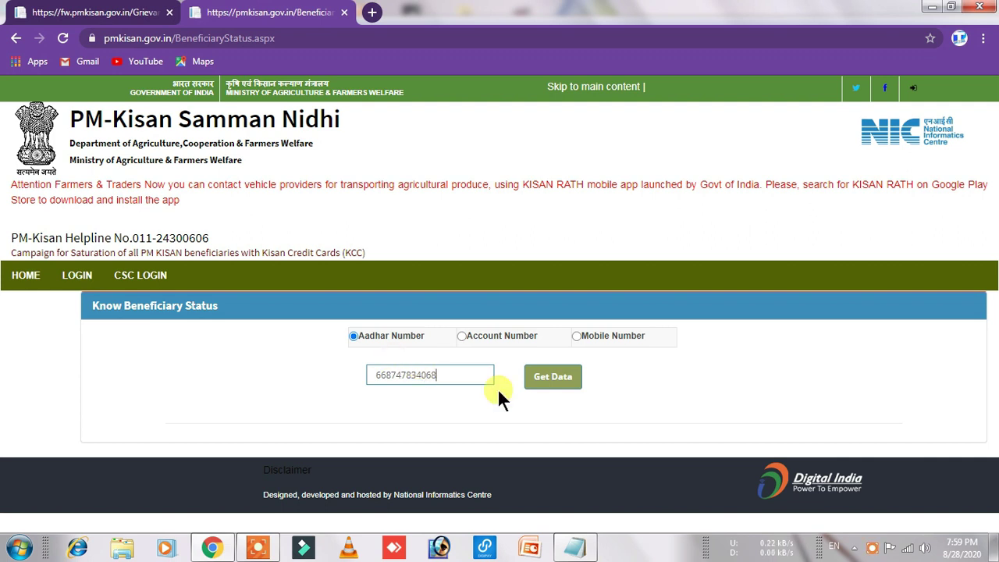
Step: Fetch the beneficiary status and mark the PFMS rejection: account does not exist at the bank
{"action": "left_click", "coordinate": [552, 377]}
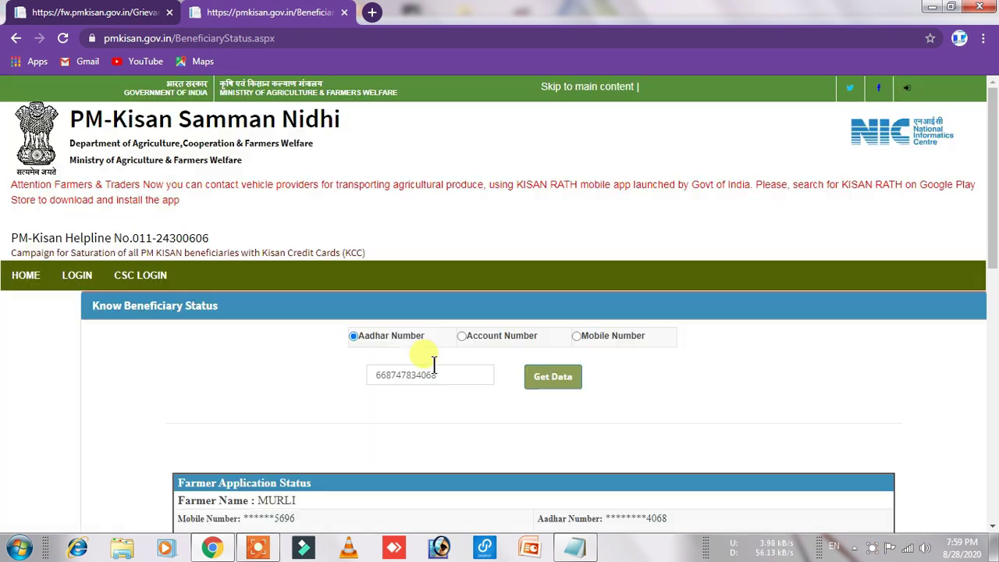
{"action": "scroll", "coordinate": [527, 363], "scroll_direction": "down", "scroll_amount": 1}
{"action": "scroll", "coordinate": [526, 360], "scroll_direction": "down", "scroll_amount": 3}
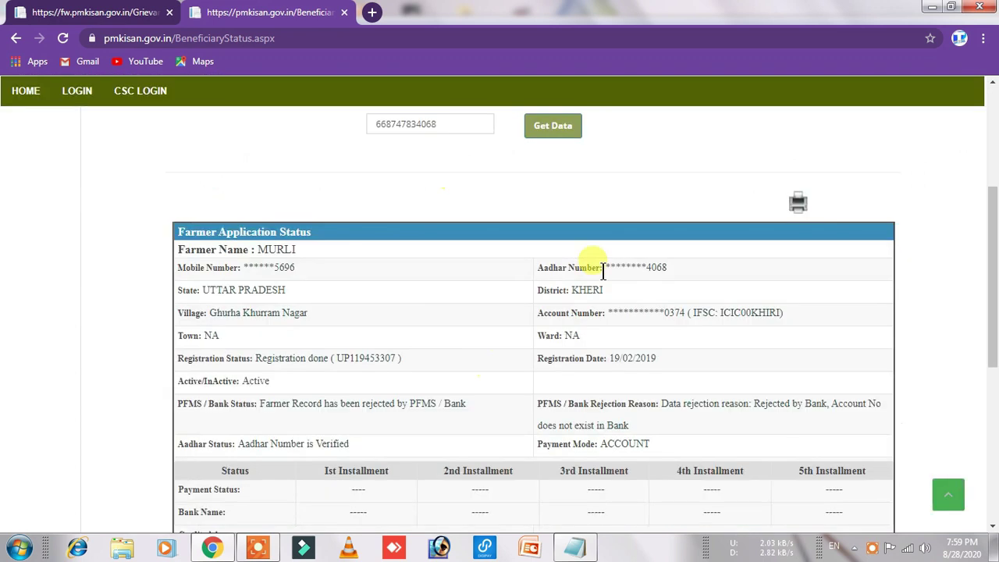
{"action": "scroll", "coordinate": [694, 265], "scroll_direction": "down", "scroll_amount": 2}
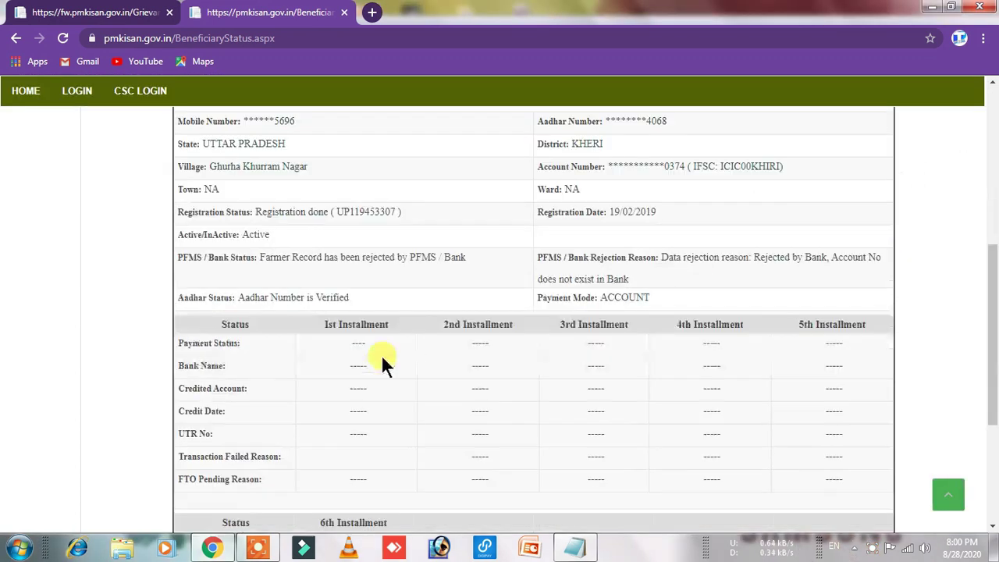
{"action": "left_click_drag", "start_coordinate": [260, 257], "coordinate": [442, 252]}
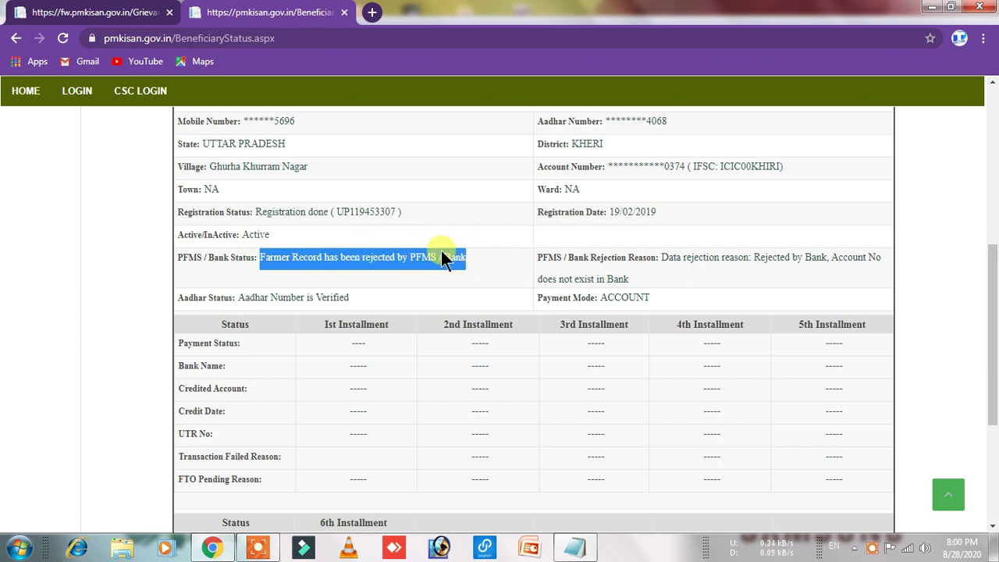
{"action": "left_click", "coordinate": [664, 259]}
{"action": "left_click_drag", "start_coordinate": [702, 256], "coordinate": [673, 278]}
{"action": "left_click", "coordinate": [673, 277]}
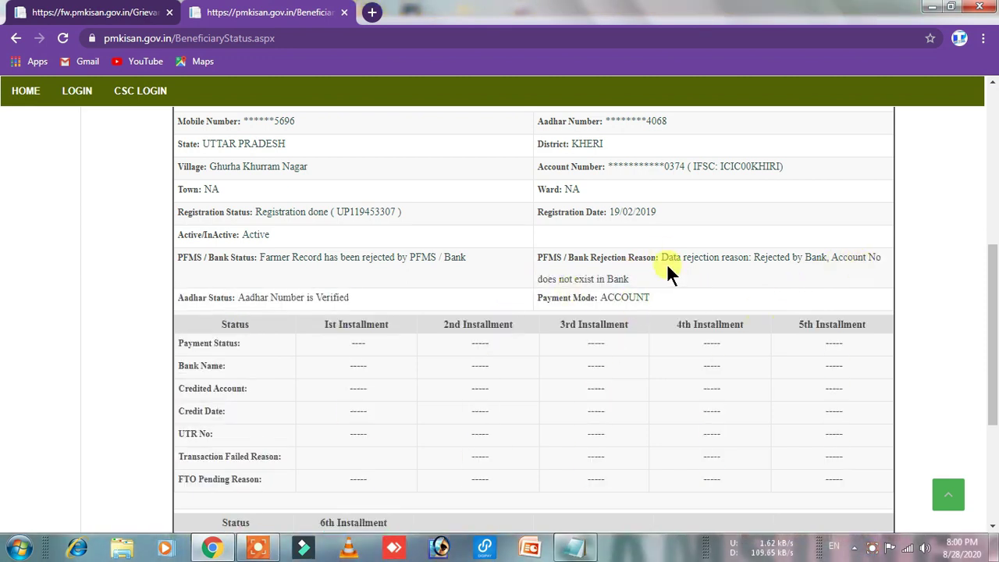
Step: Compare the registered account number's last digits with the correct number in the Notepad letter
{"action": "scroll", "coordinate": [667, 266], "scroll_direction": "up", "scroll_amount": 1}
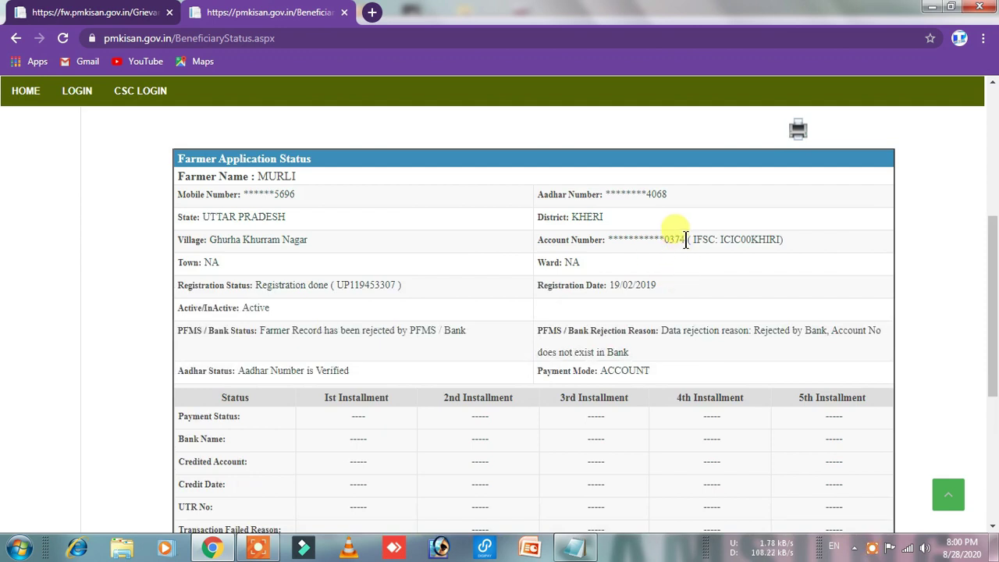
{"action": "left_click_drag", "start_coordinate": [686, 242], "coordinate": [664, 240]}
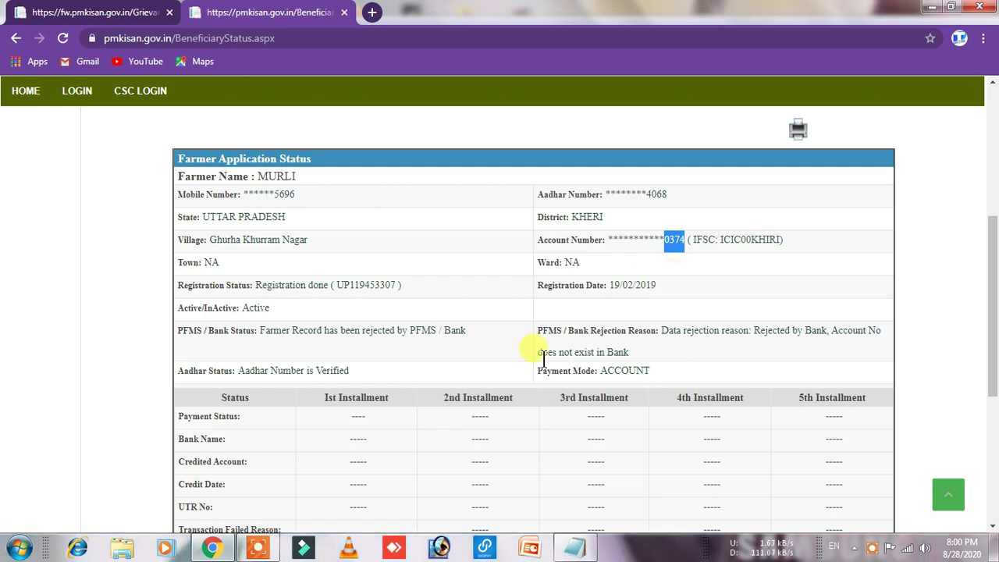
{"action": "left_click", "coordinate": [576, 546]}
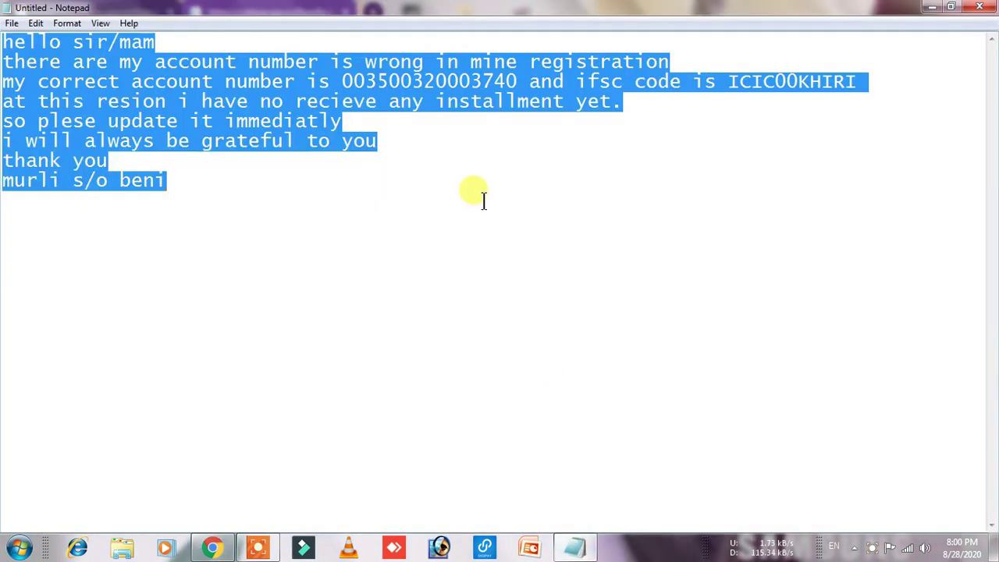
{"action": "left_click", "coordinate": [517, 81]}
{"action": "left_click_drag", "start_coordinate": [518, 82], "coordinate": [509, 82]}
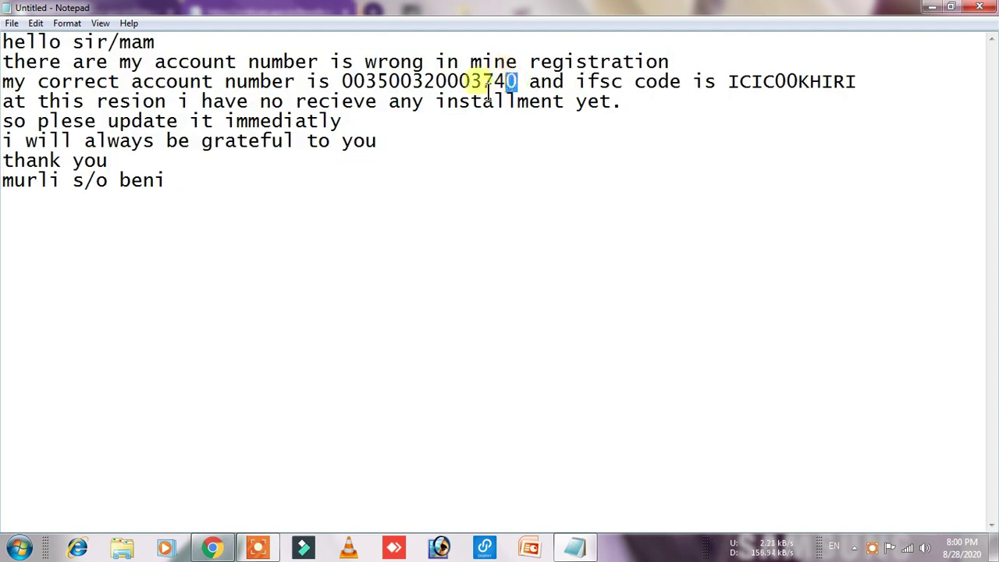
{"action": "left_click", "coordinate": [212, 547]}
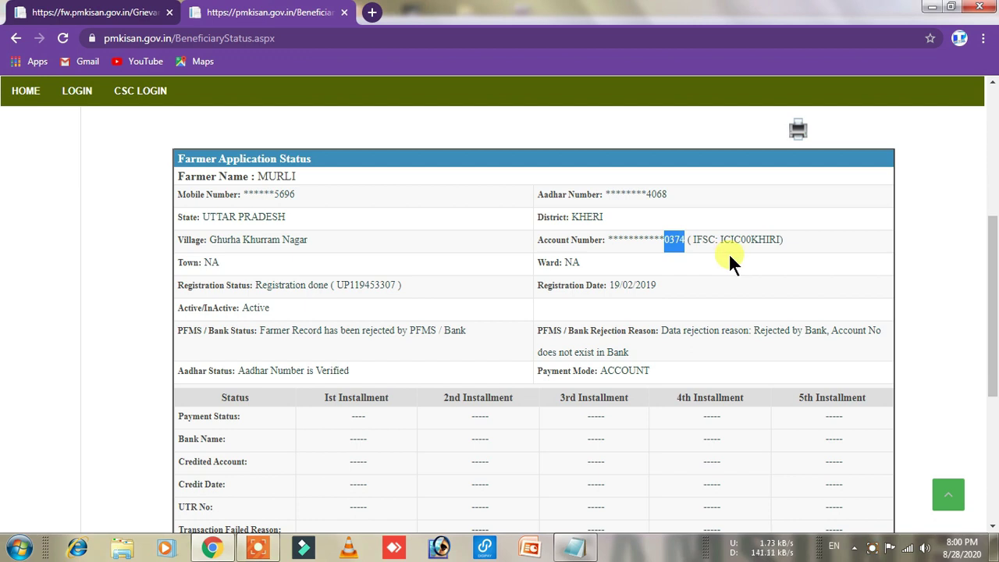
{"action": "left_click", "coordinate": [702, 240]}
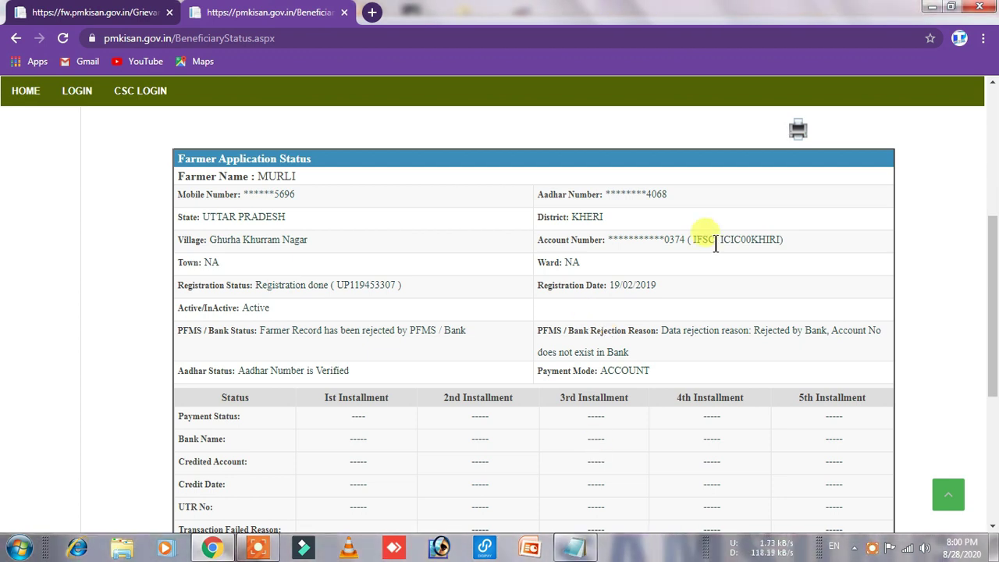
{"action": "scroll", "coordinate": [471, 396], "scroll_direction": "down", "scroll_amount": 2}
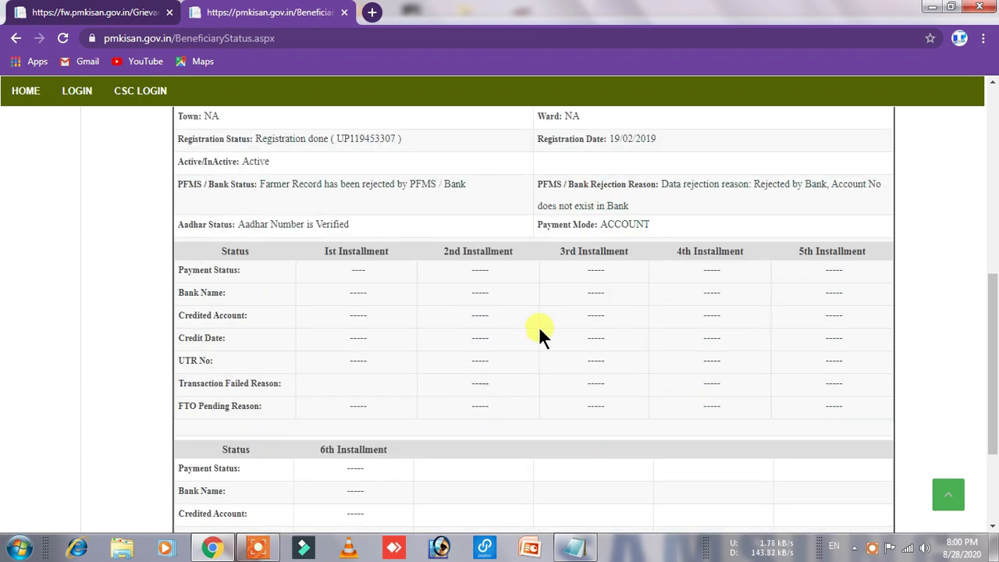
{"action": "scroll", "coordinate": [539, 326], "scroll_direction": "up", "scroll_amount": 3}
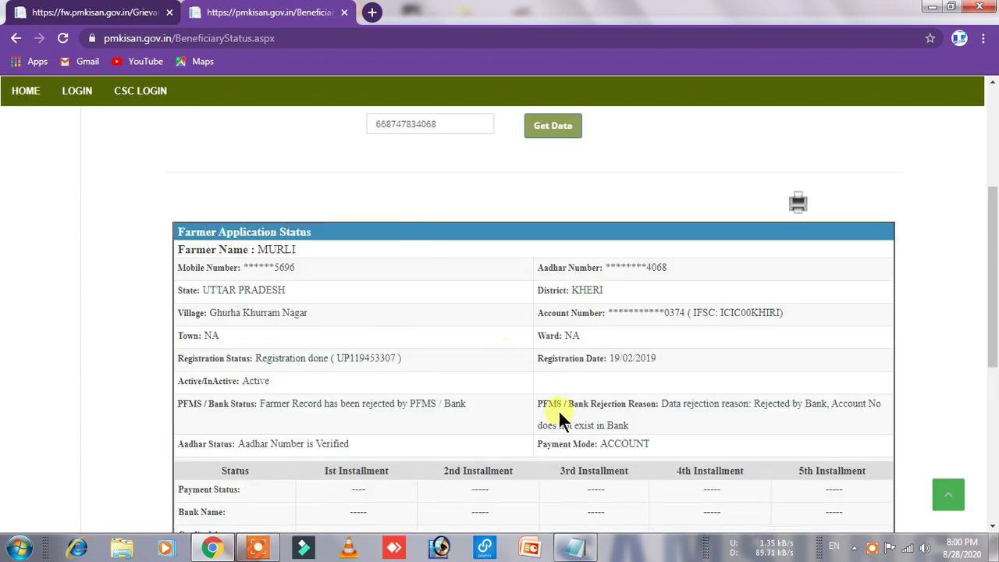